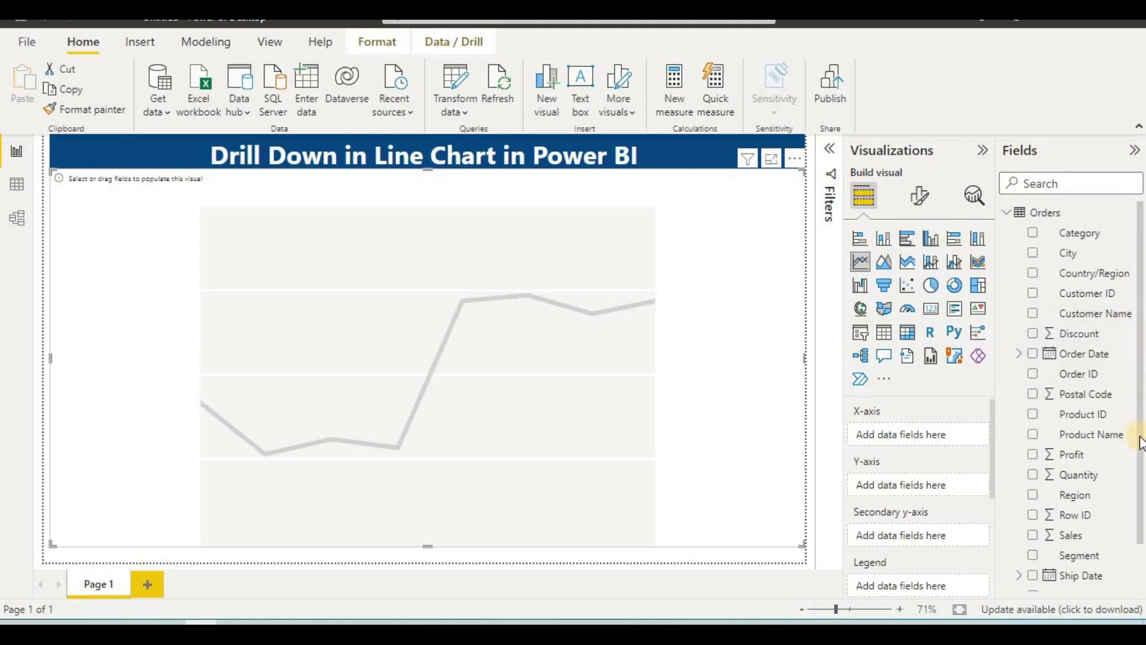
Scroll the Fields pane to locate the Ship Date field.
{"action": "scroll", "coordinate": [1140, 519], "scroll_direction": "down", "scroll_amount": 1}
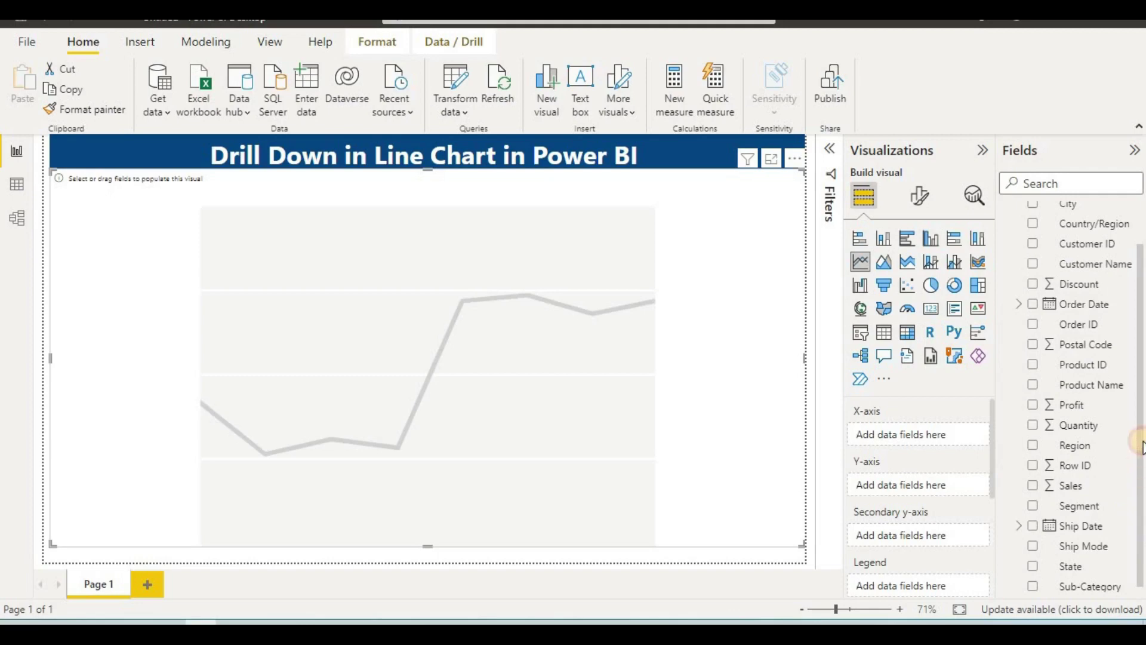
{"action": "scroll", "coordinate": [1140, 435], "scroll_direction": "up", "scroll_amount": 1}
{"action": "scroll", "coordinate": [1140, 439], "scroll_direction": "down", "scroll_amount": 1}
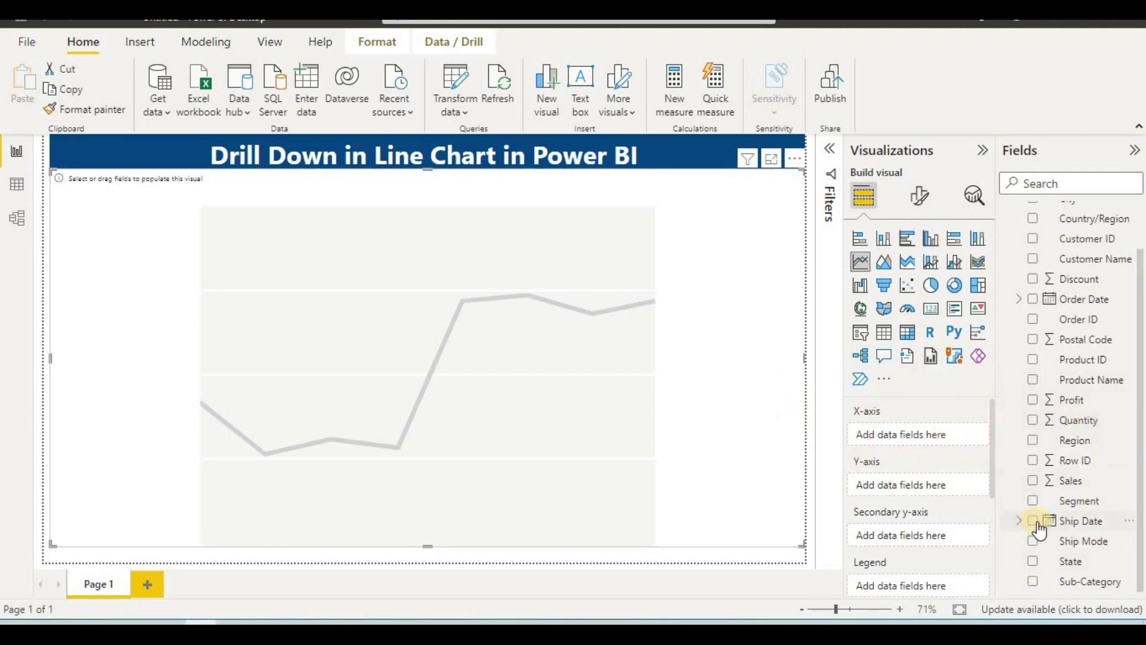
Put Ship Date on the X-axis and Sales on the Y-axis of the line chart.
{"action": "left_click_drag", "start_coordinate": [1039, 529], "coordinate": [899, 435]}
{"action": "left_click_drag", "start_coordinate": [1041, 523], "coordinate": [909, 441]}
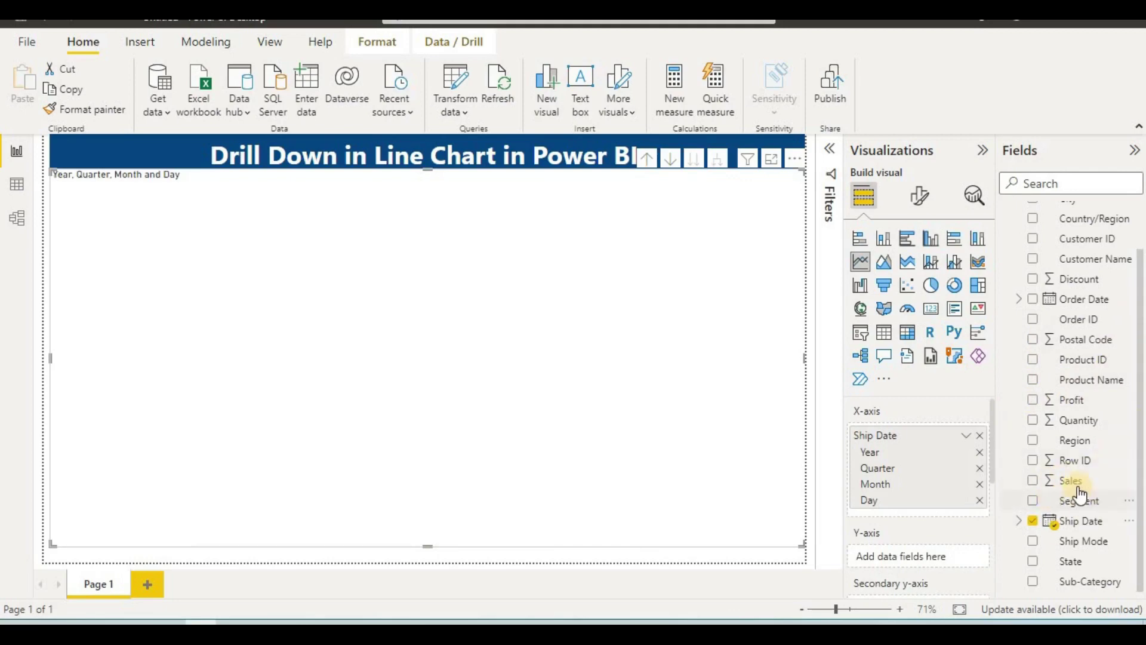
{"action": "left_click_drag", "start_coordinate": [1079, 488], "coordinate": [925, 558]}
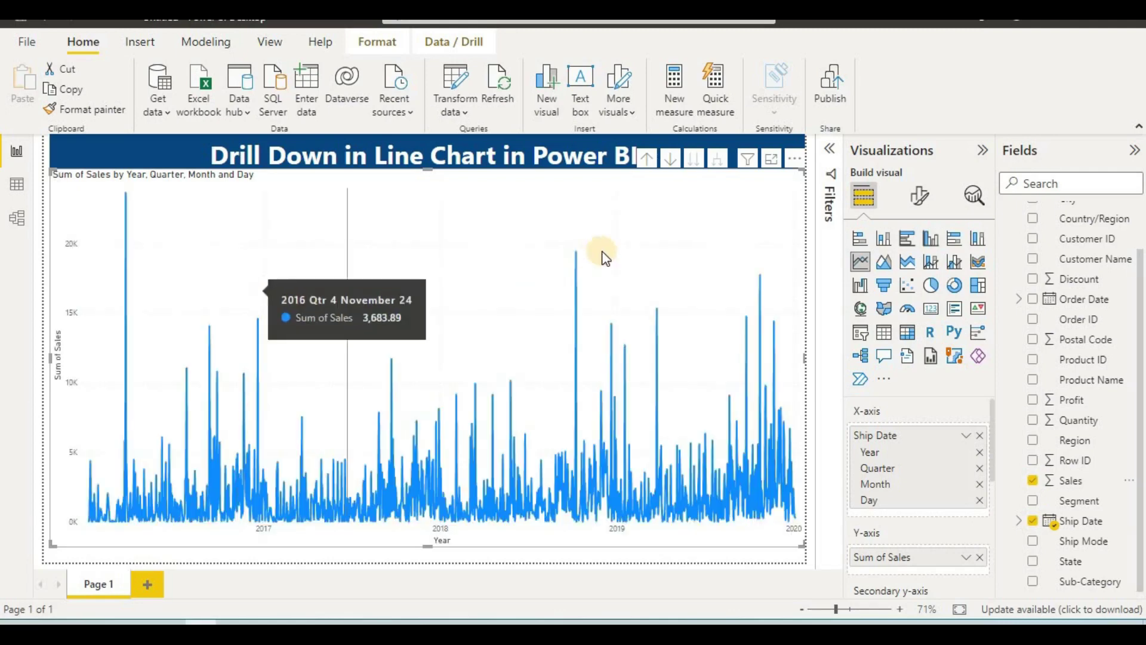
Drill the line chart up three levels, from Day to Year only.
{"action": "left_click", "coordinate": [645, 159]}
{"action": "left_click", "coordinate": [645, 159]}
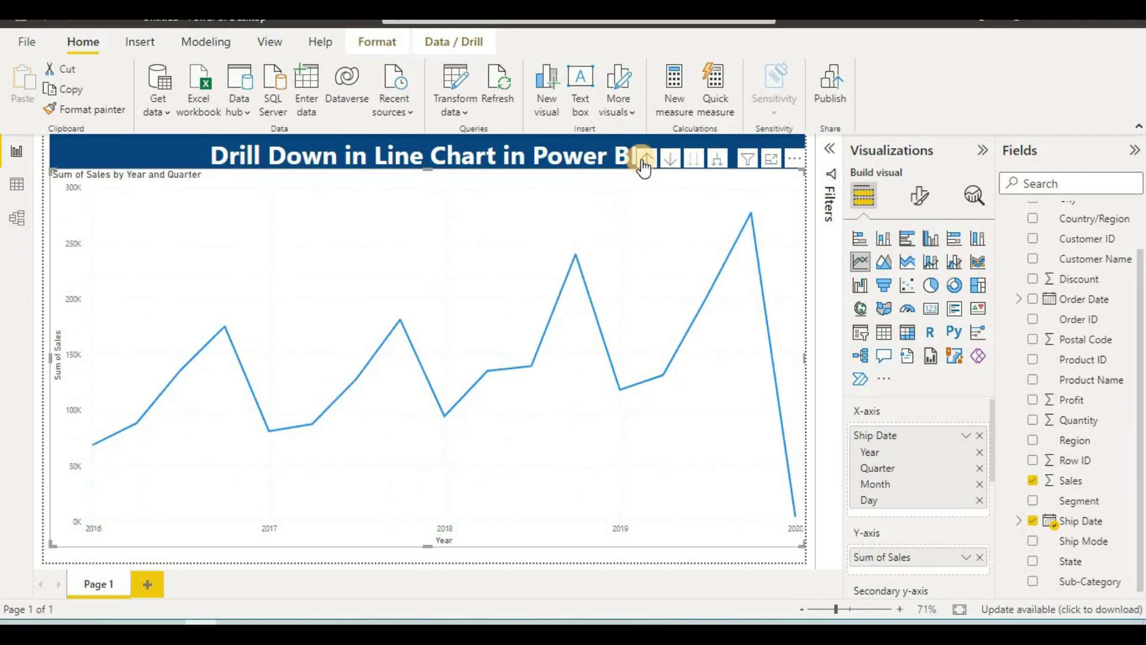
{"action": "left_click", "coordinate": [645, 160]}
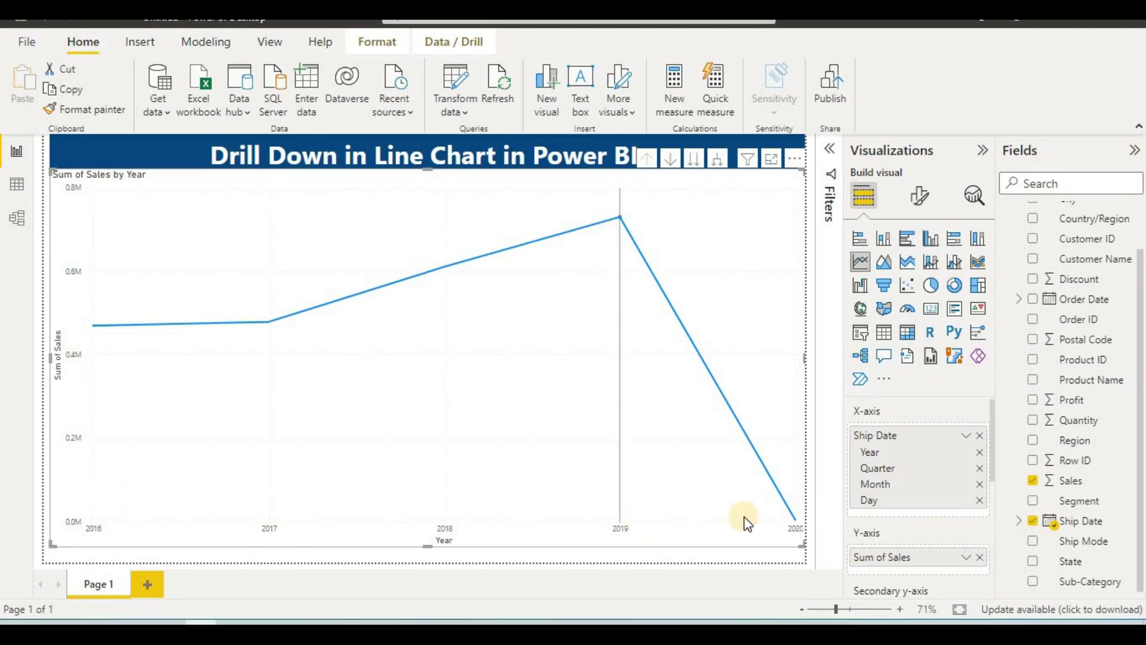
{"action": "mouse_move", "coordinate": [750, 519]}
Set the X-axis value labels to font size 22.
{"action": "left_click", "coordinate": [910, 202]}
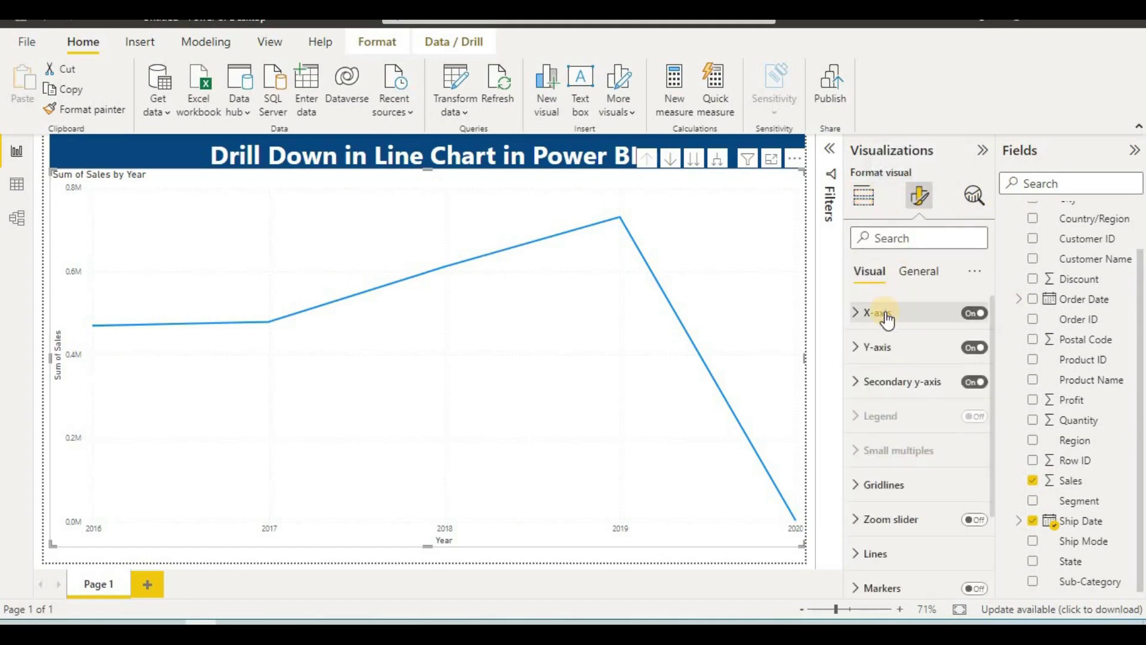
{"action": "left_click", "coordinate": [886, 316]}
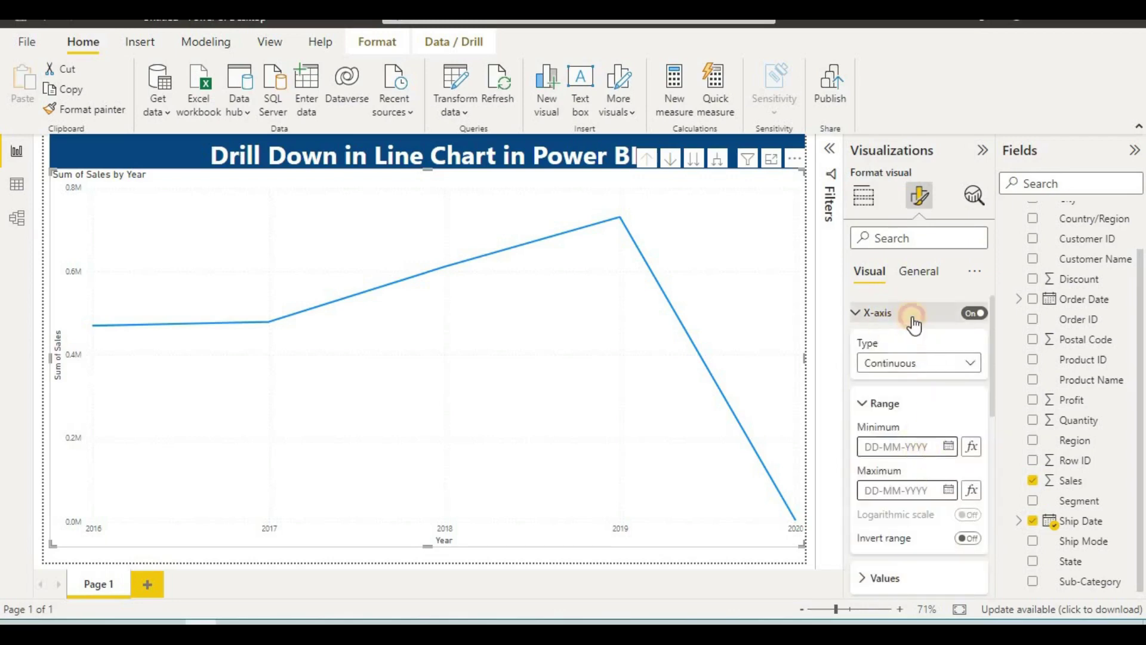
{"action": "left_click", "coordinate": [914, 322]}
{"action": "left_click", "coordinate": [914, 322]}
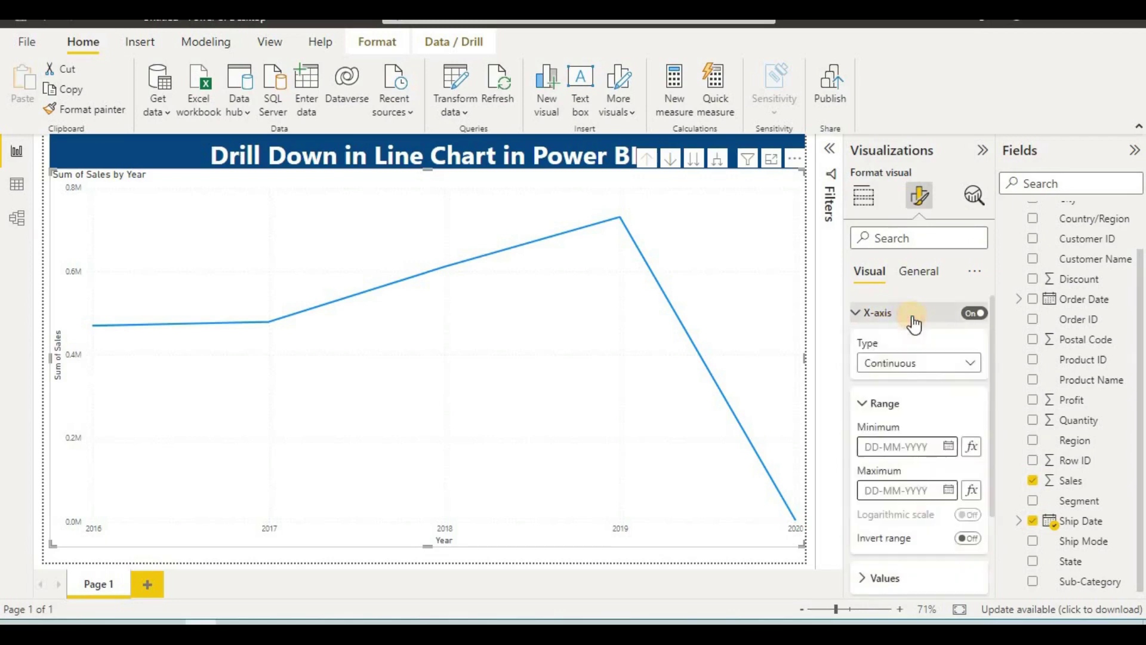
{"action": "scroll", "coordinate": [912, 319], "scroll_direction": "down", "scroll_amount": 4}
{"action": "scroll", "coordinate": [898, 518], "scroll_direction": "down", "scroll_amount": 1}
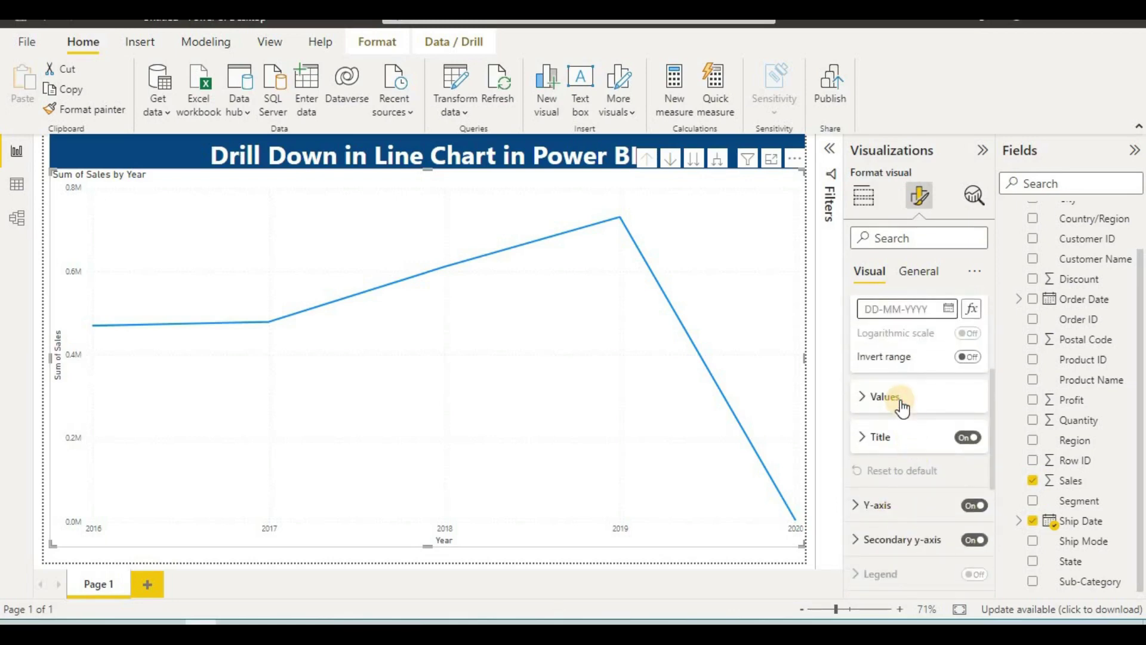
{"action": "left_click", "coordinate": [900, 401]}
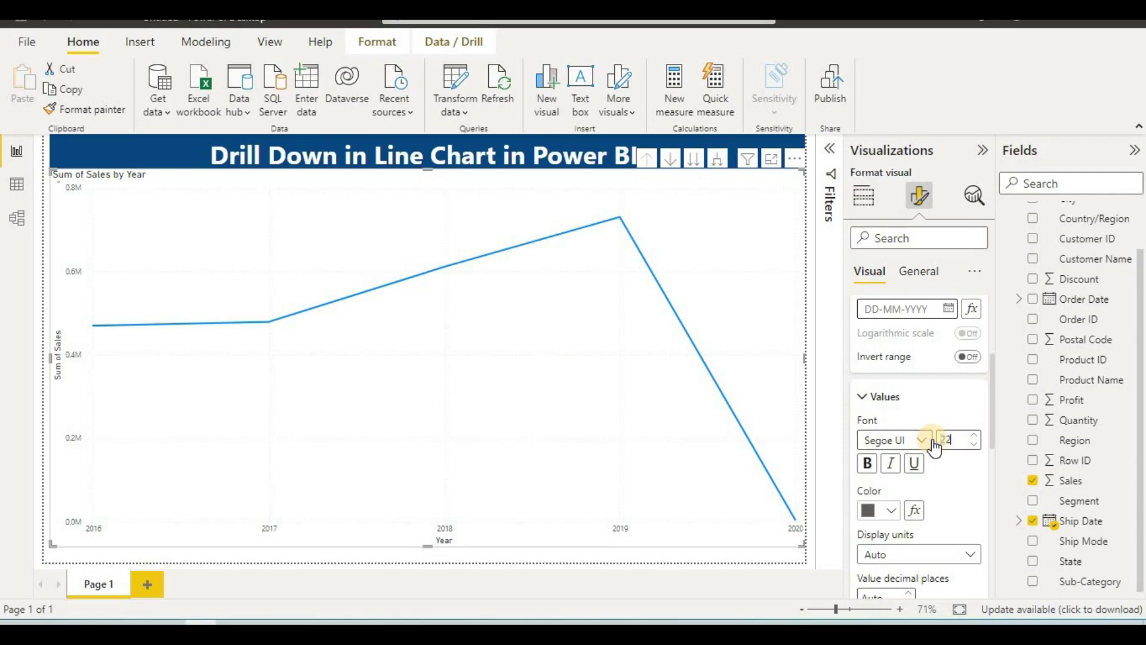
{"action": "key", "text": "Return"}
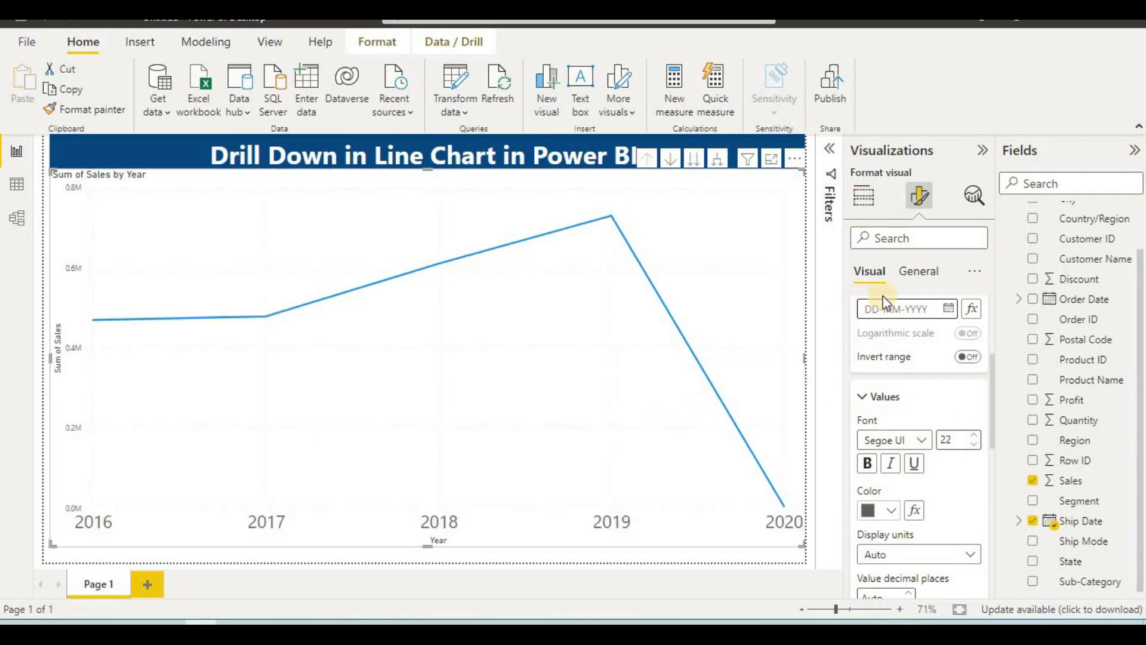
Set the Y-axis value labels to font size 22 with display units in Thousands.
{"action": "scroll", "coordinate": [895, 437], "scroll_direction": "down", "scroll_amount": 3}
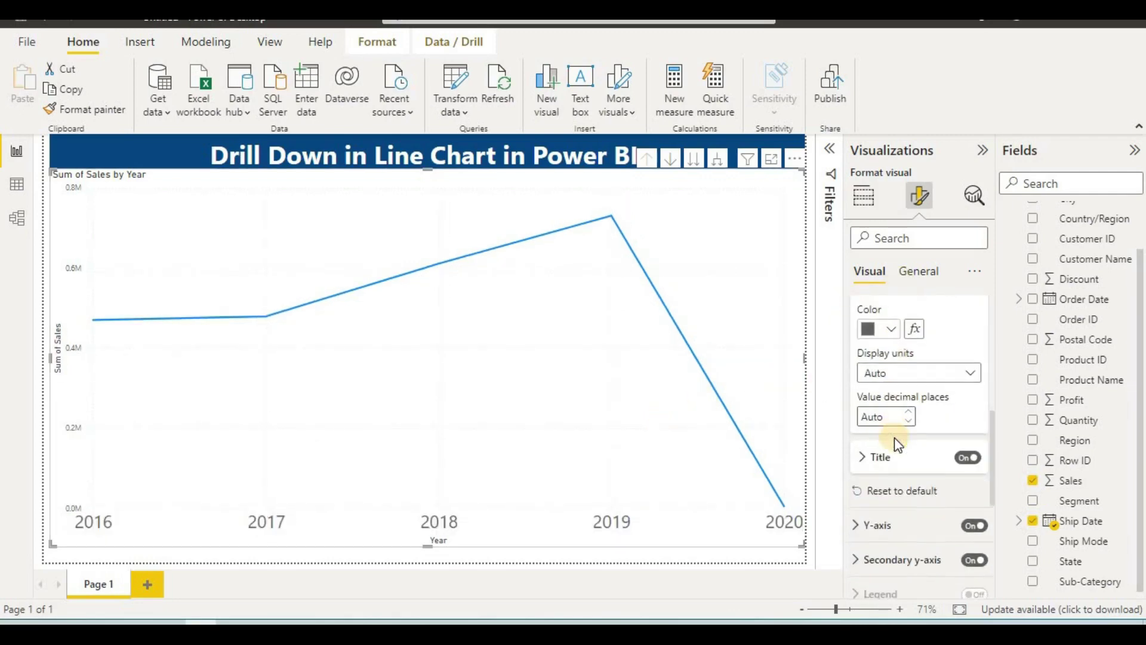
{"action": "scroll", "coordinate": [894, 438], "scroll_direction": "down", "scroll_amount": 2}
{"action": "left_click", "coordinate": [902, 390]}
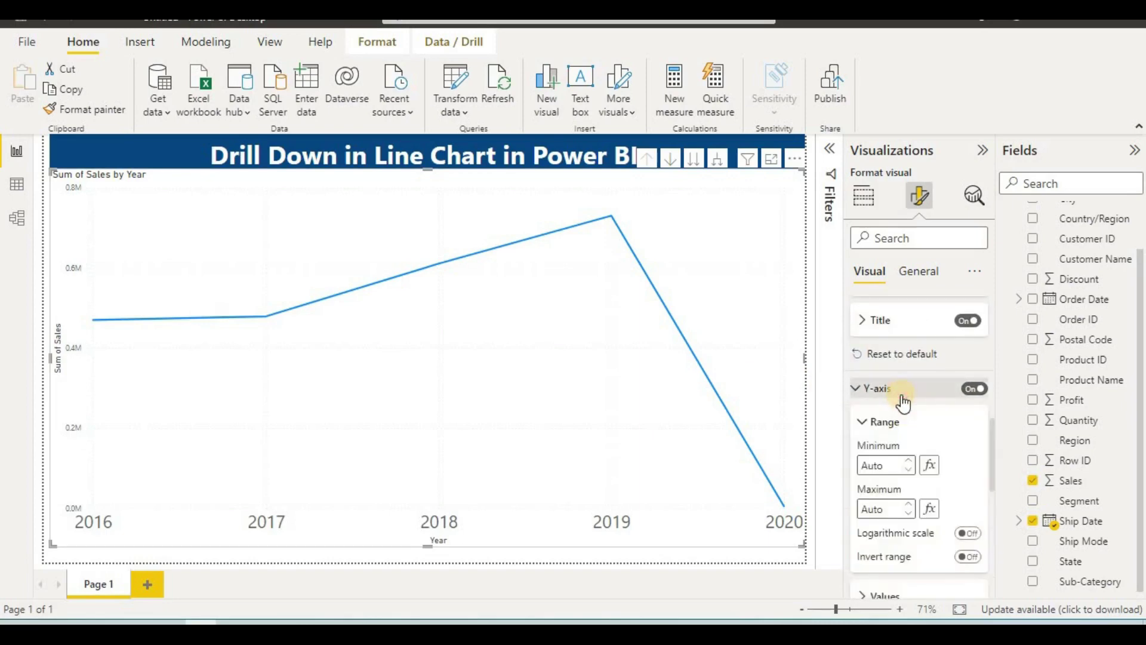
{"action": "scroll", "coordinate": [900, 399], "scroll_direction": "down", "scroll_amount": 3}
{"action": "left_click", "coordinate": [900, 411]}
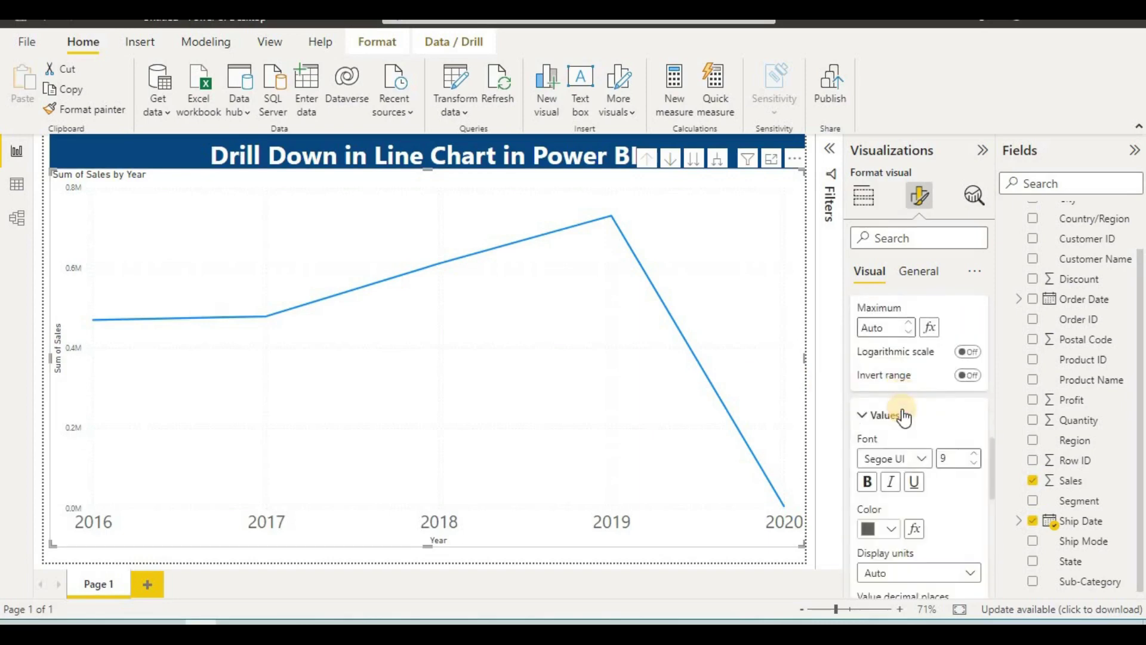
{"action": "double_click", "coordinate": [958, 461]}
{"action": "type", "text": "22"}
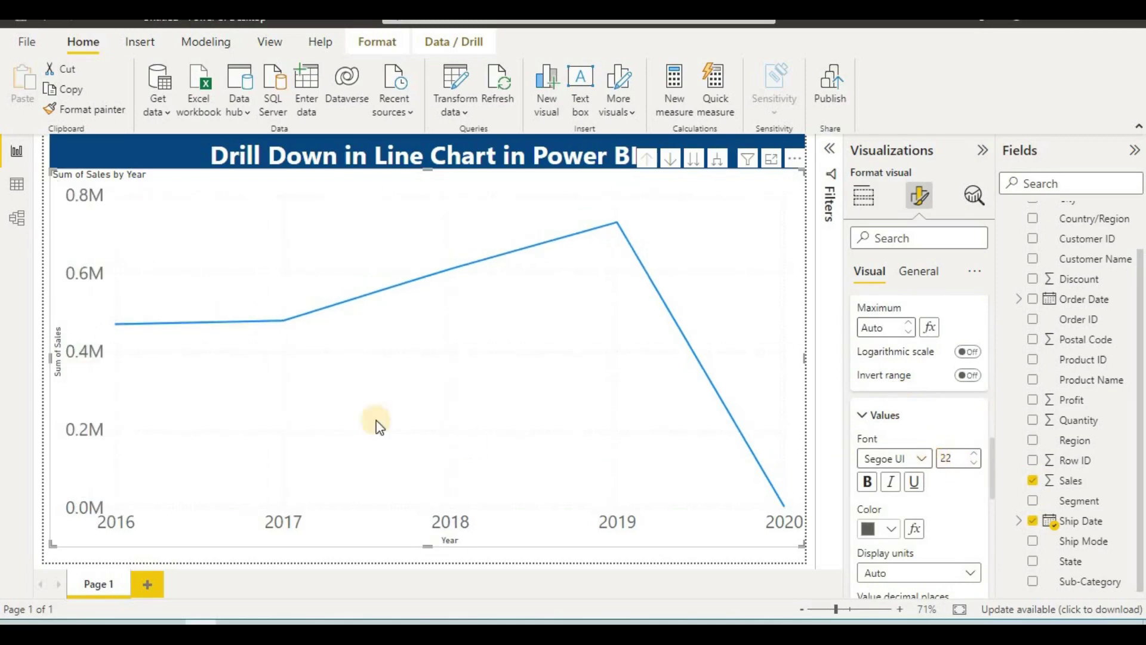
{"action": "scroll", "coordinate": [916, 472], "scroll_direction": "down", "scroll_amount": 2}
{"action": "left_click", "coordinate": [919, 482]}
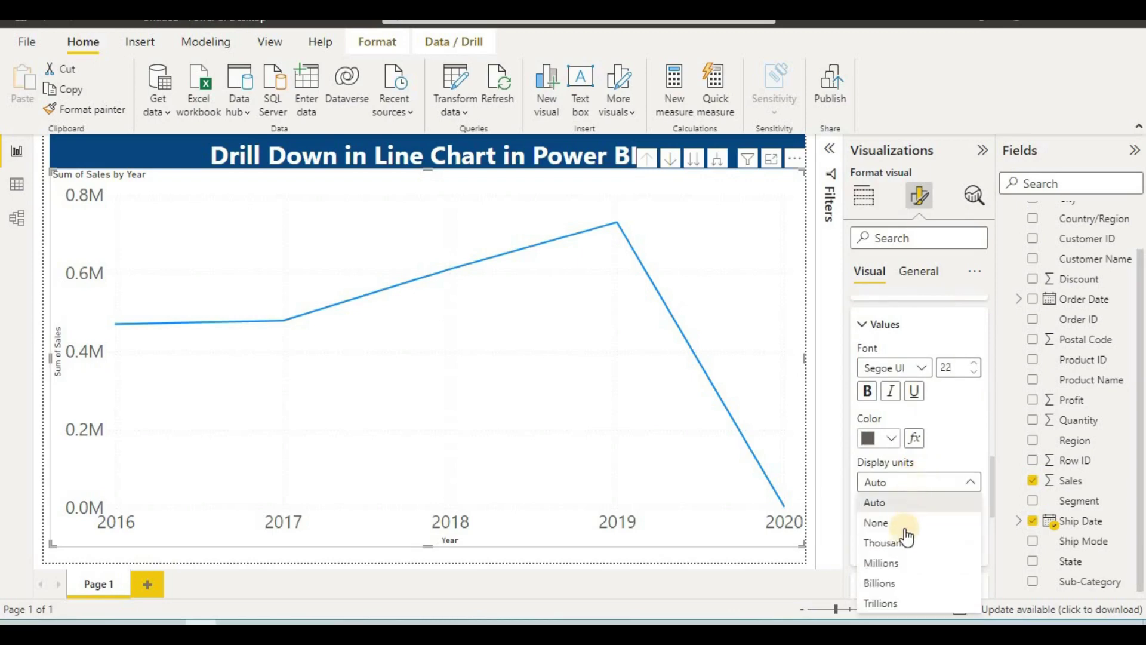
{"action": "left_click", "coordinate": [888, 543]}
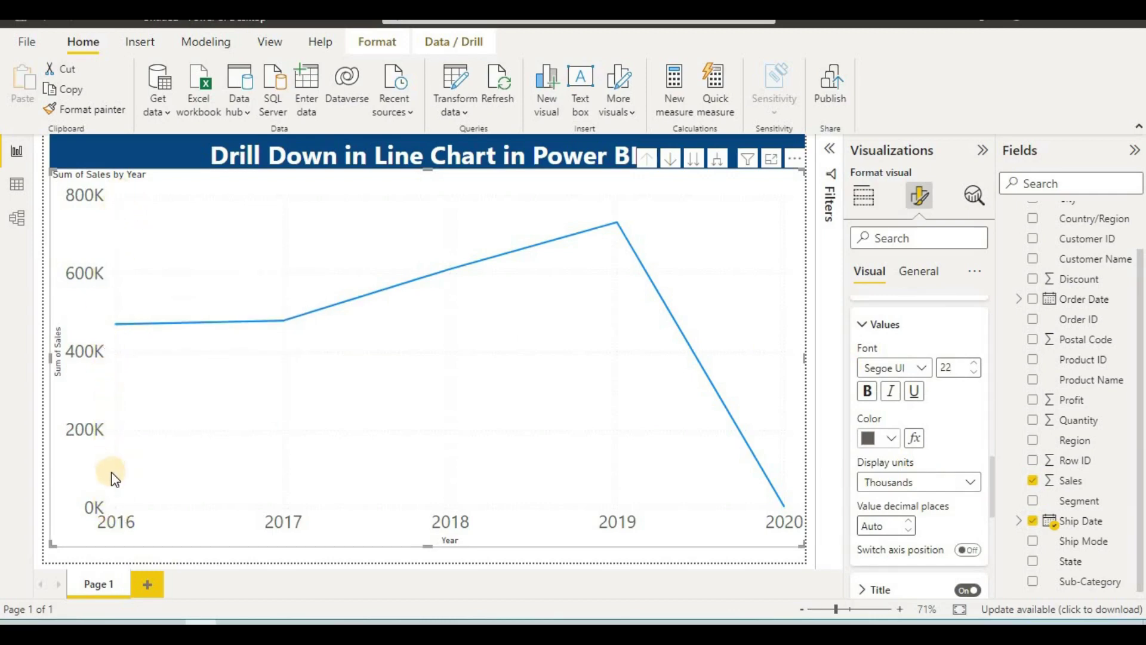
Check the yearly sales tooltips, then return to the Build visual view.
{"action": "mouse_move", "coordinate": [117, 323]}
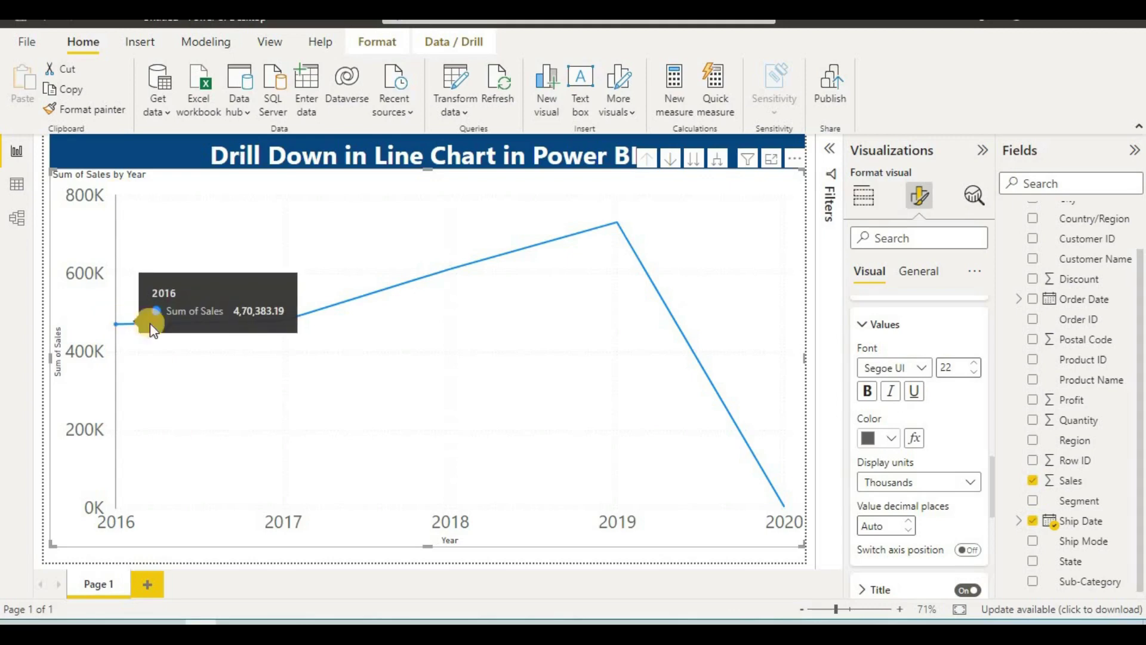
{"action": "mouse_move", "coordinate": [277, 325]}
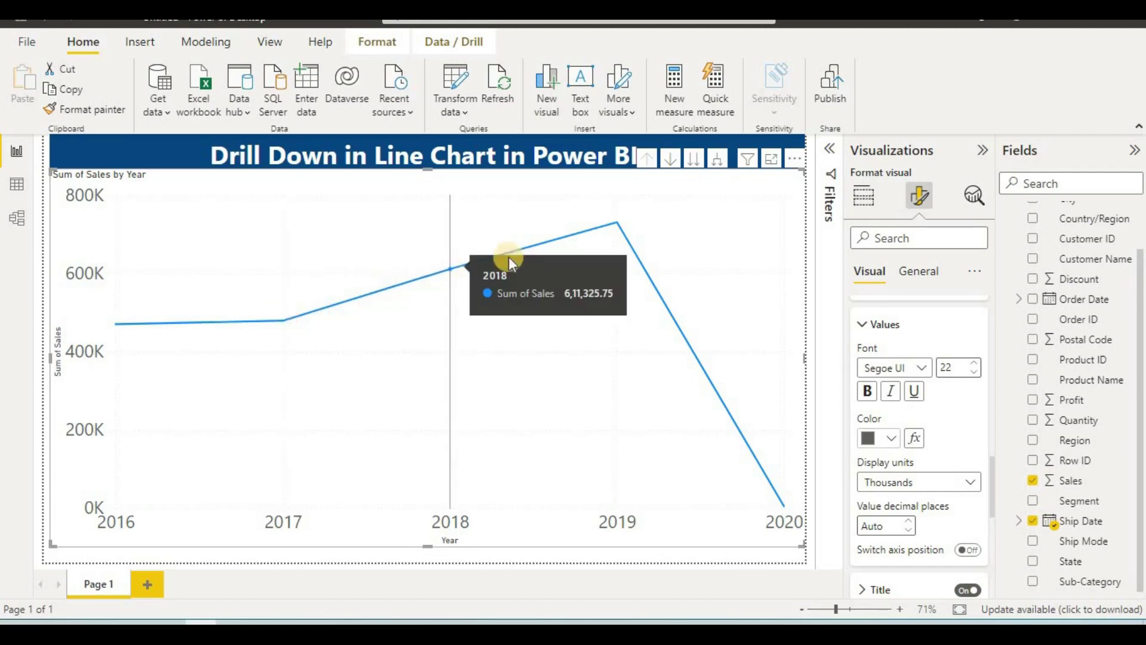
{"action": "mouse_move", "coordinate": [586, 228]}
{"action": "mouse_move", "coordinate": [768, 490]}
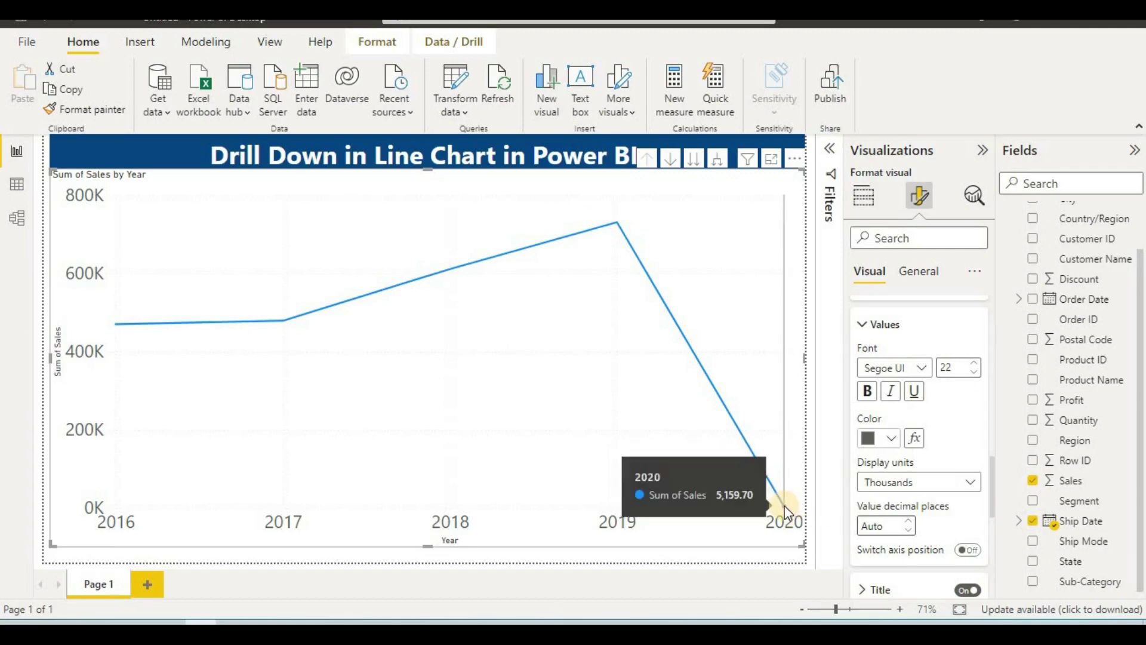
{"action": "left_click", "coordinate": [865, 197]}
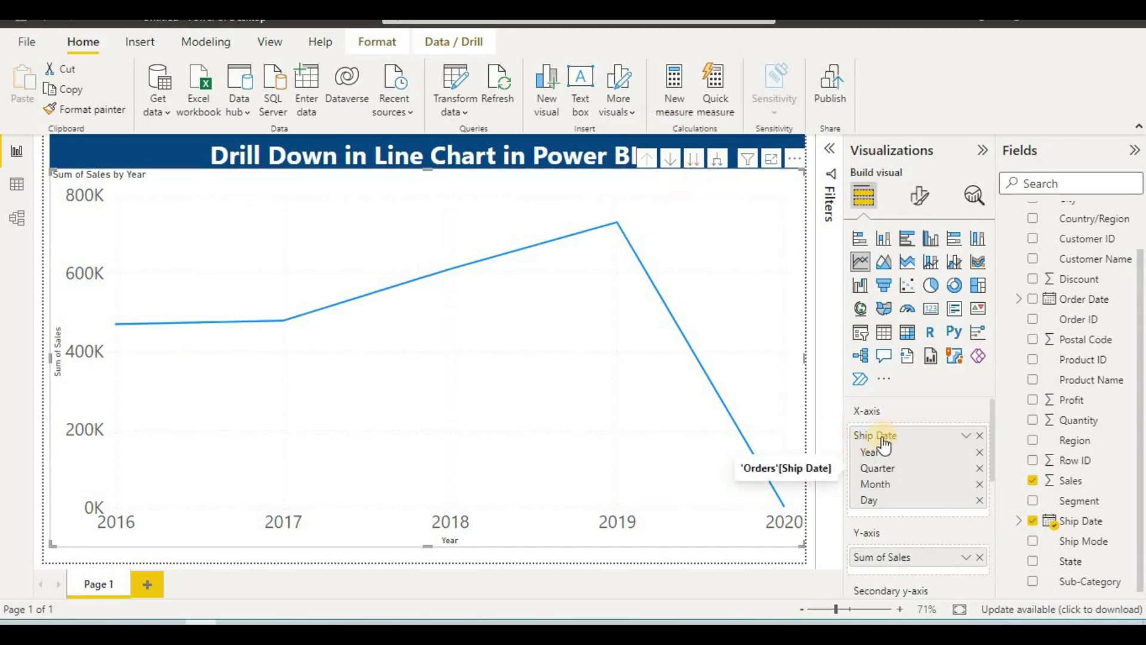
{"action": "left_click", "coordinate": [716, 159]}
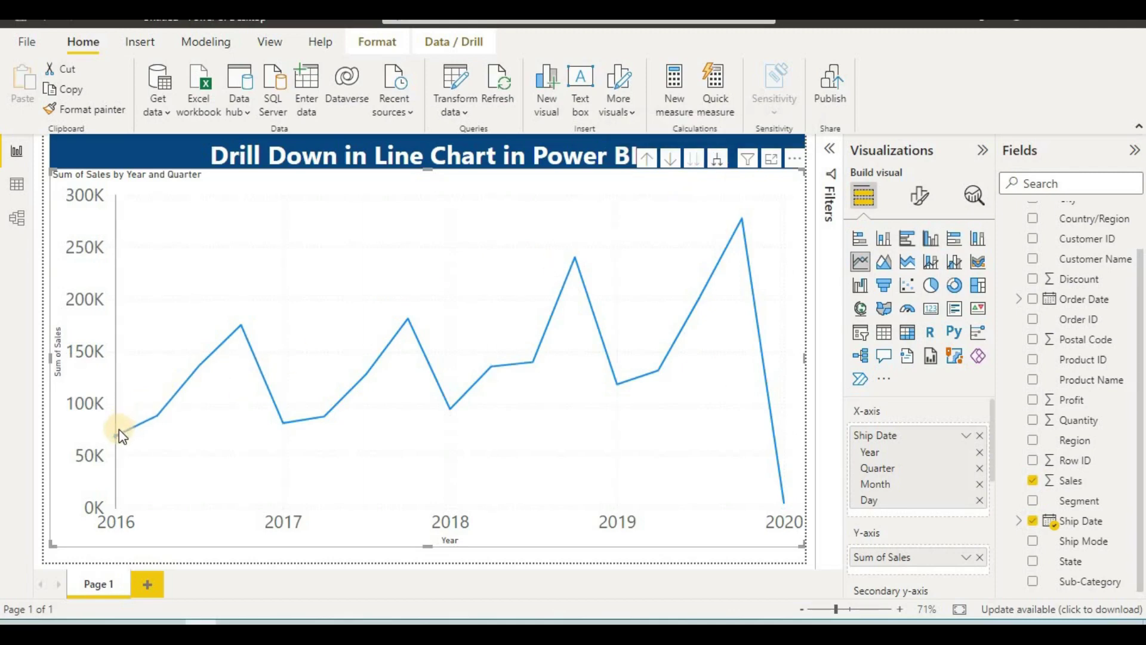
{"action": "mouse_move", "coordinate": [156, 419]}
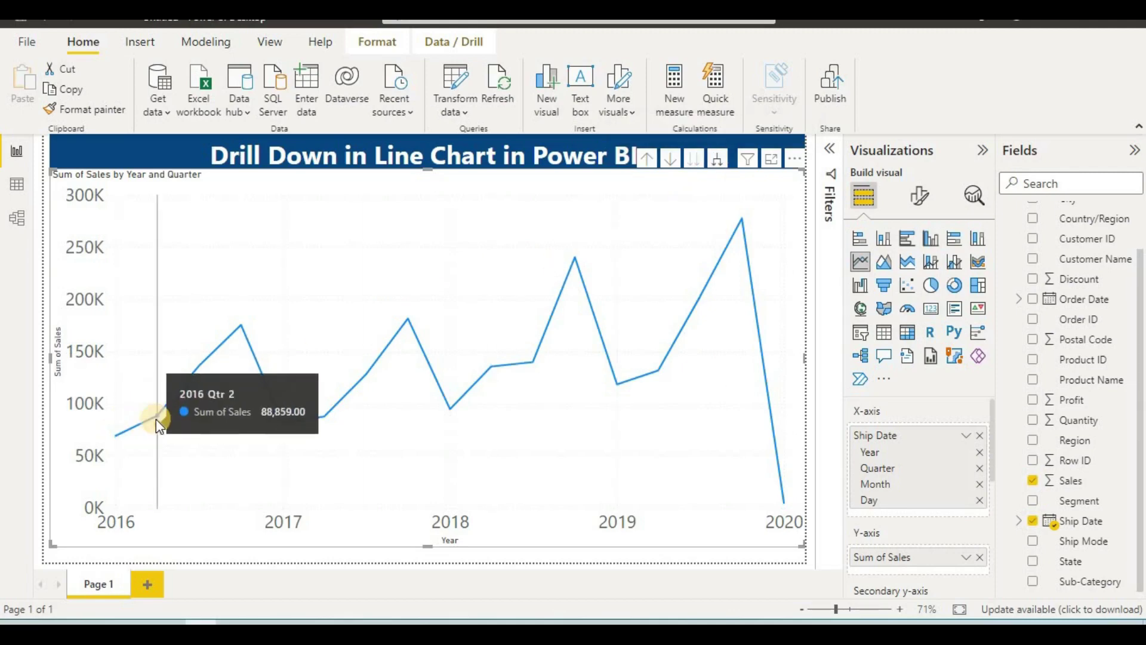
{"action": "mouse_move", "coordinate": [202, 371]}
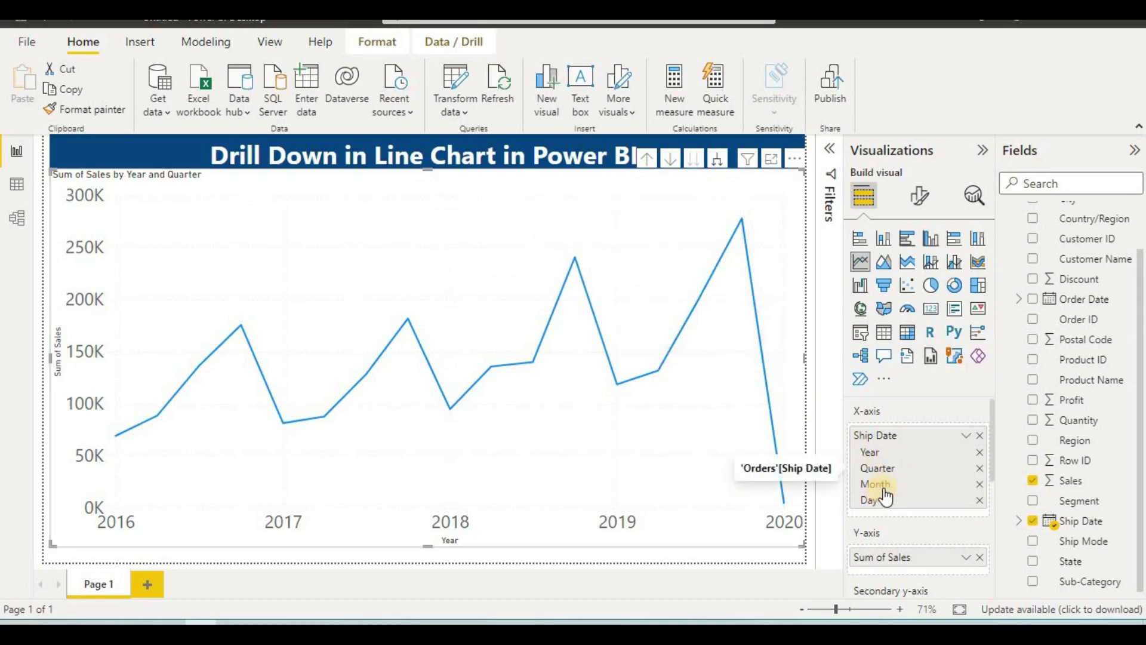
{"action": "left_click", "coordinate": [718, 166]}
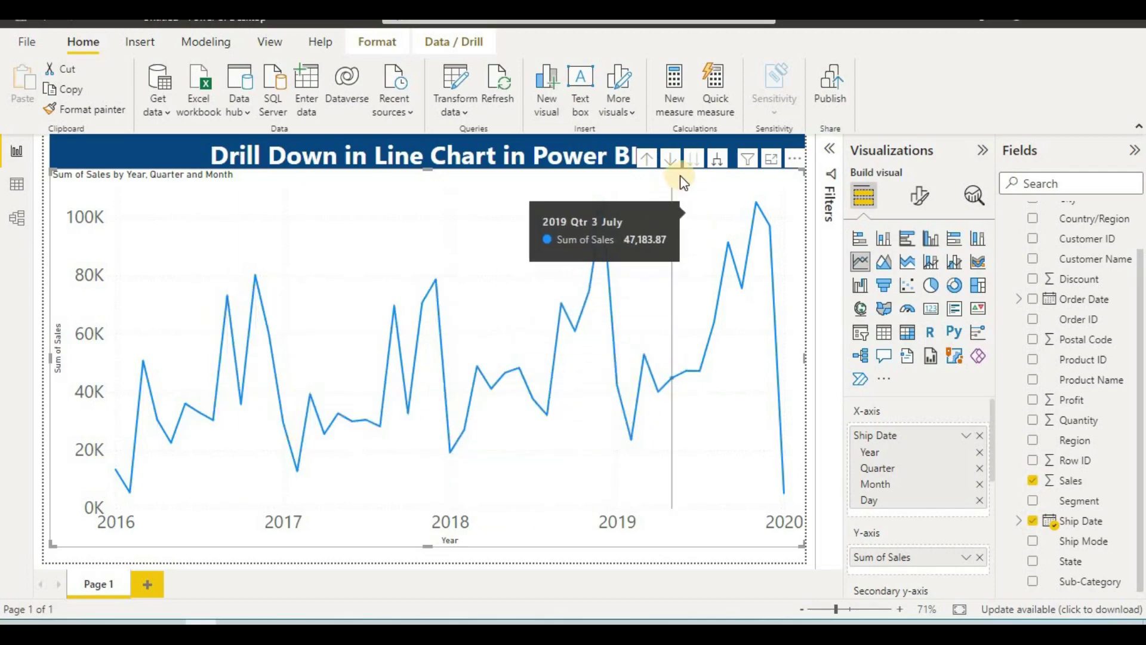
{"action": "left_click", "coordinate": [717, 158]}
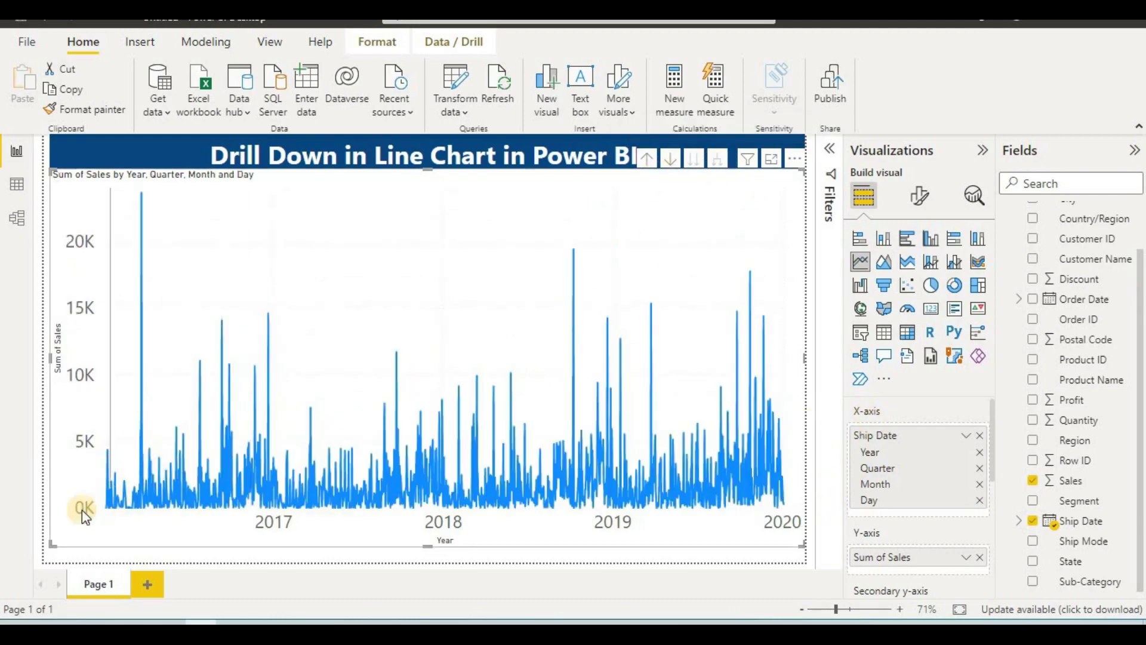
{"action": "left_click", "coordinate": [648, 159]}
{"action": "left_click", "coordinate": [647, 159]}
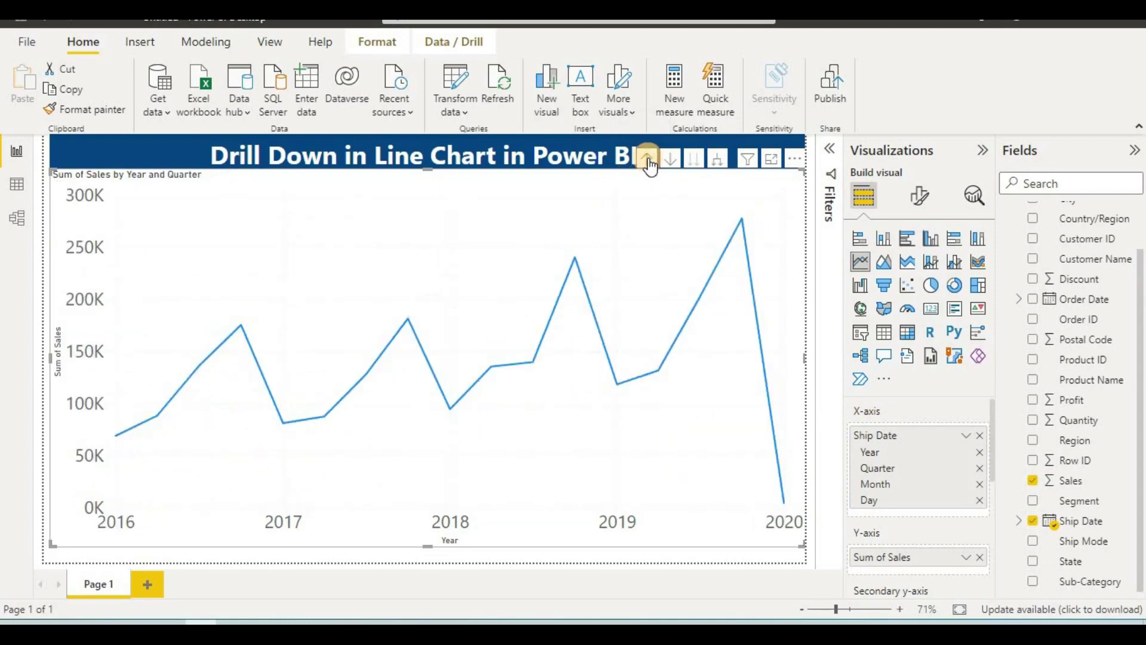
{"action": "left_click", "coordinate": [648, 159]}
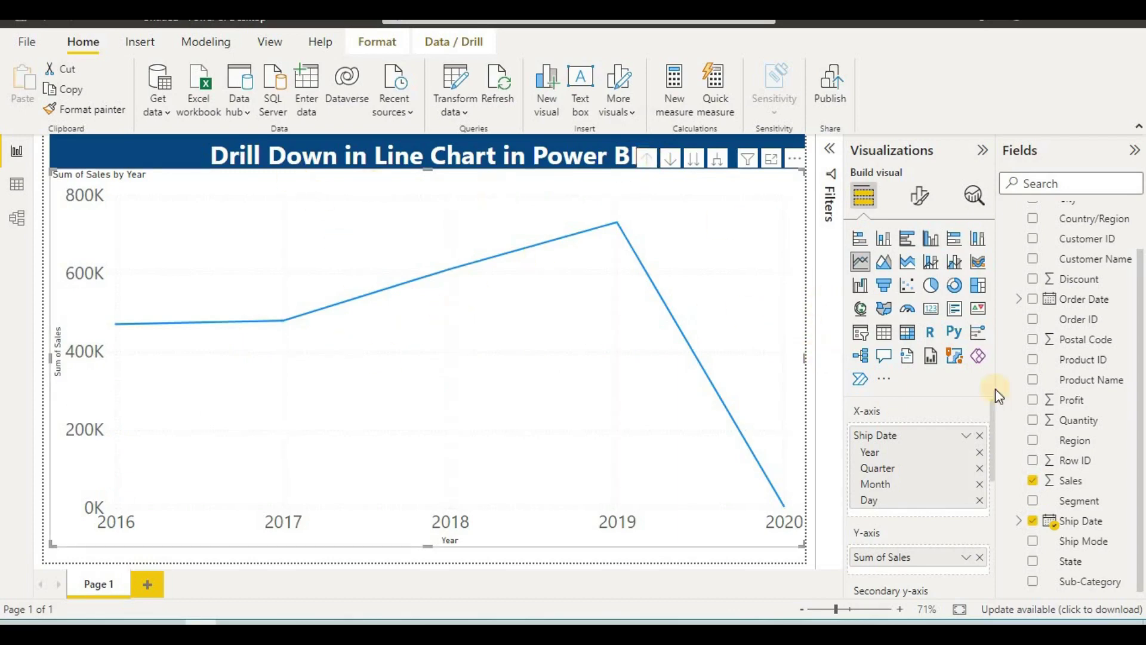
Add Region to the legend, splitting sales into Central, East, South and West lines.
{"action": "scroll", "coordinate": [929, 473], "scroll_direction": "down", "scroll_amount": 3}
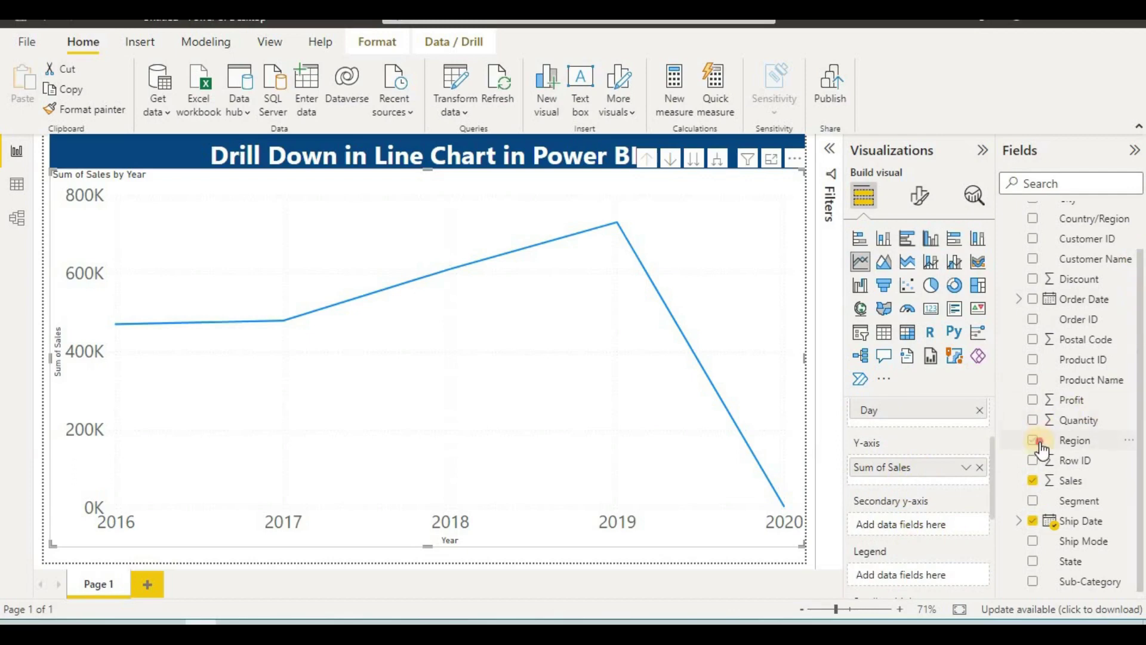
{"action": "left_click_drag", "start_coordinate": [964, 480], "coordinate": [922, 515]}
{"action": "left_click_drag", "start_coordinate": [935, 509], "coordinate": [894, 575]}
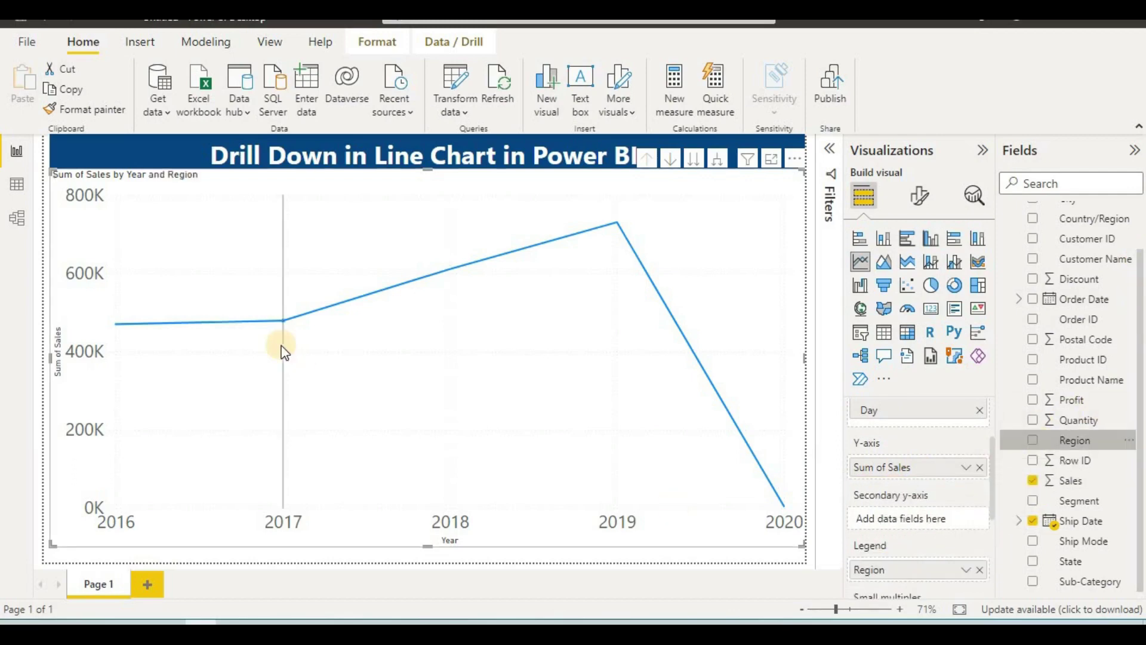
{"action": "mouse_move", "coordinate": [237, 379]}
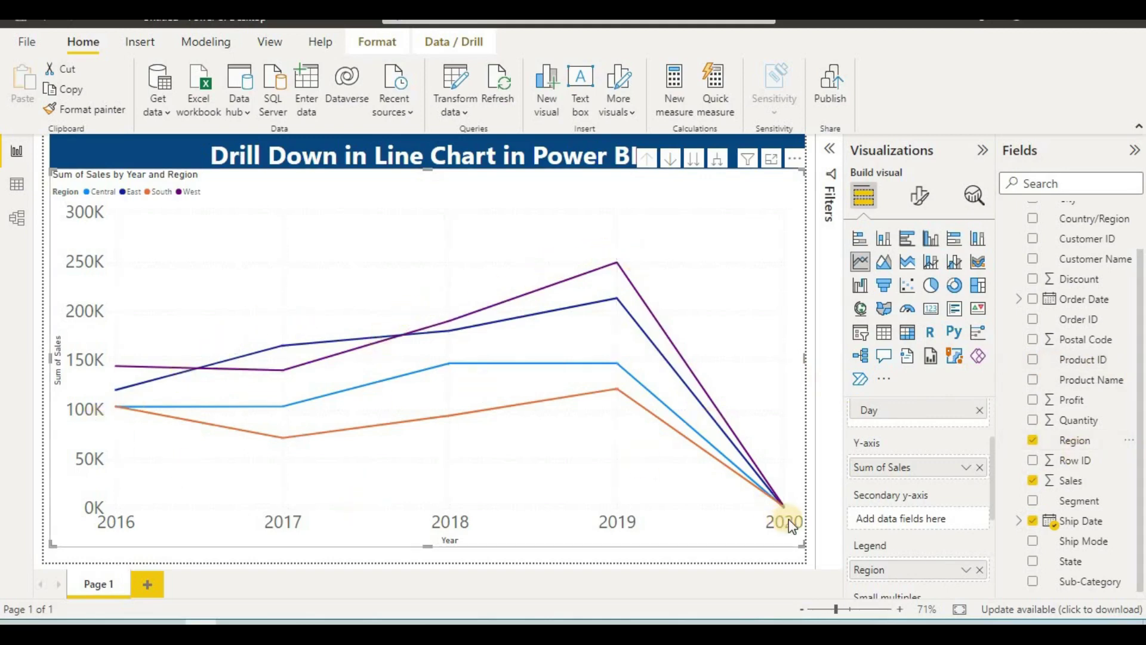
{"action": "left_click", "coordinate": [922, 203]}
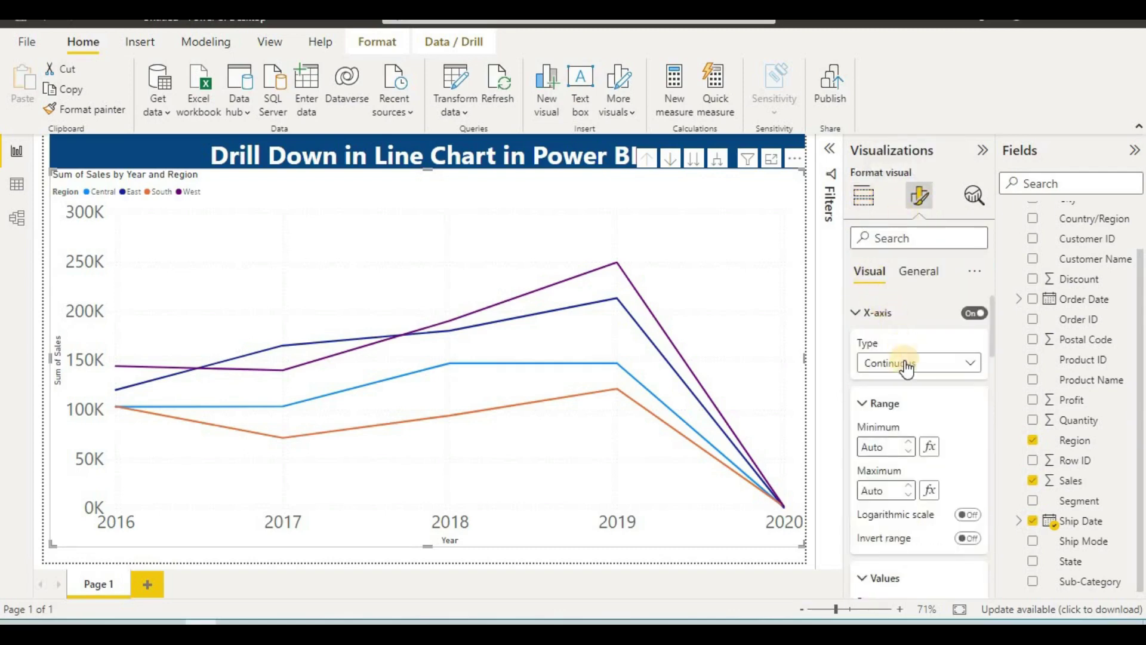
Set the X-axis type to Categorical.
{"action": "left_click", "coordinate": [906, 364]}
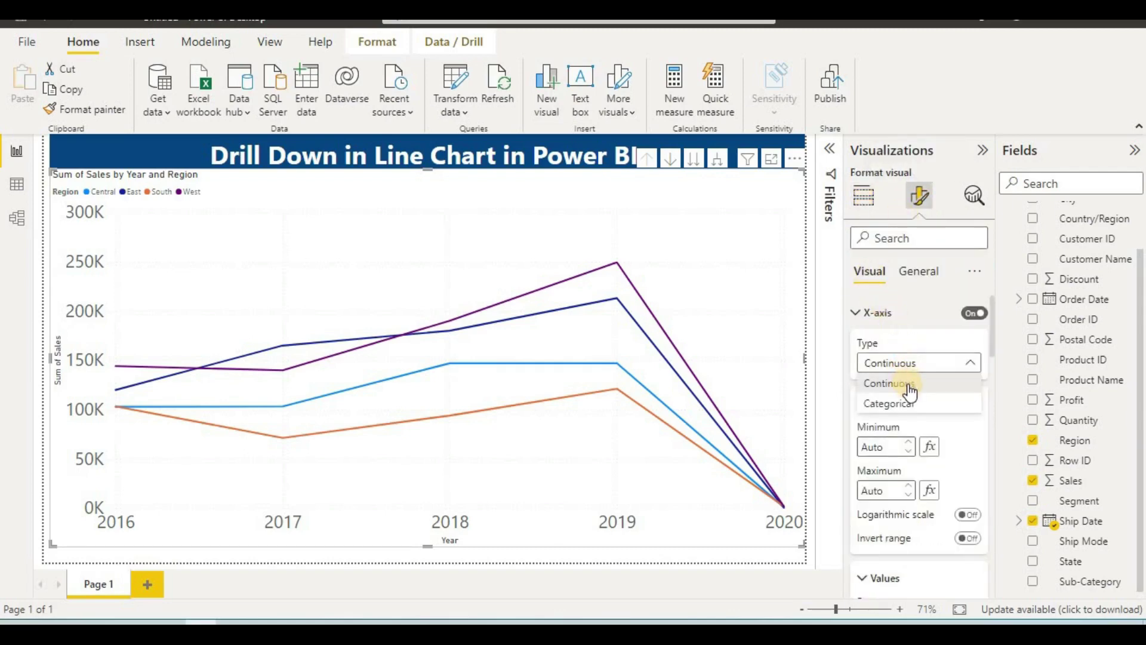
{"action": "left_click", "coordinate": [909, 404]}
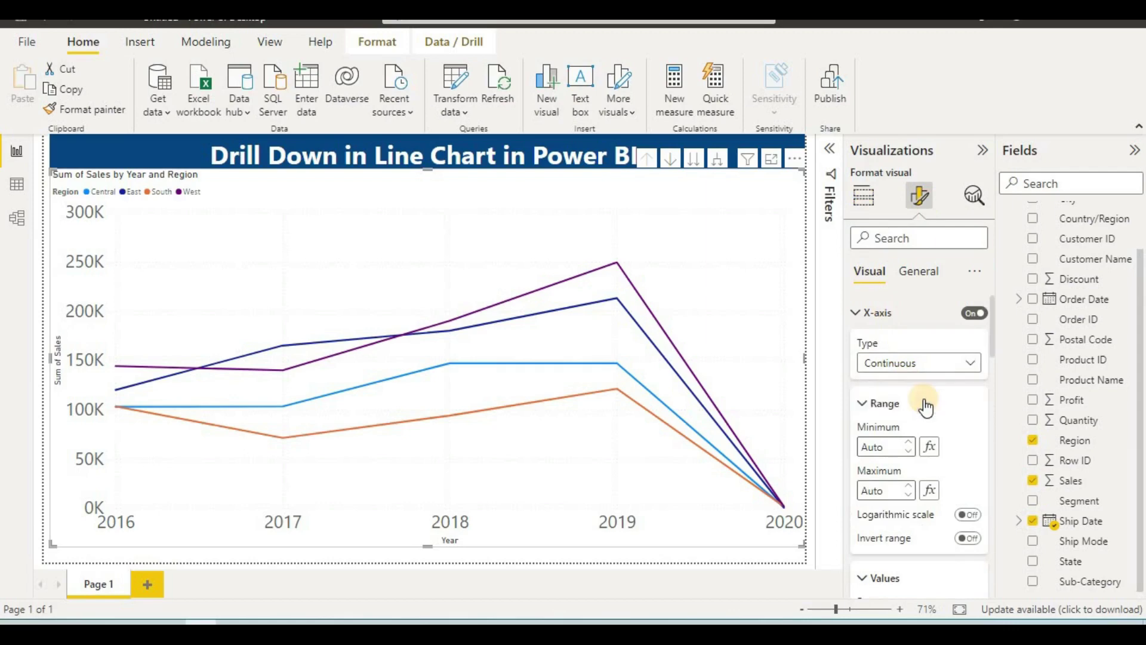
{"action": "left_click", "coordinate": [890, 369]}
{"action": "left_click", "coordinate": [891, 382]}
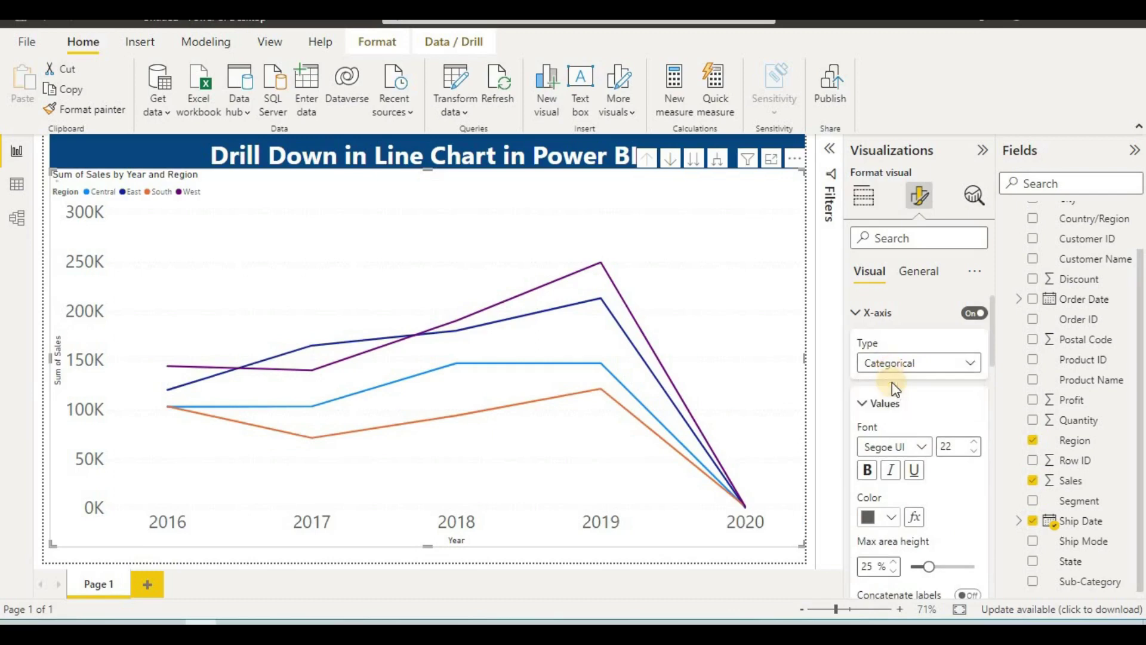
{"action": "scroll", "coordinate": [893, 380], "scroll_direction": "down", "scroll_amount": 2}
Make the Y-axis value labels bold.
{"action": "left_click", "coordinate": [894, 379]}
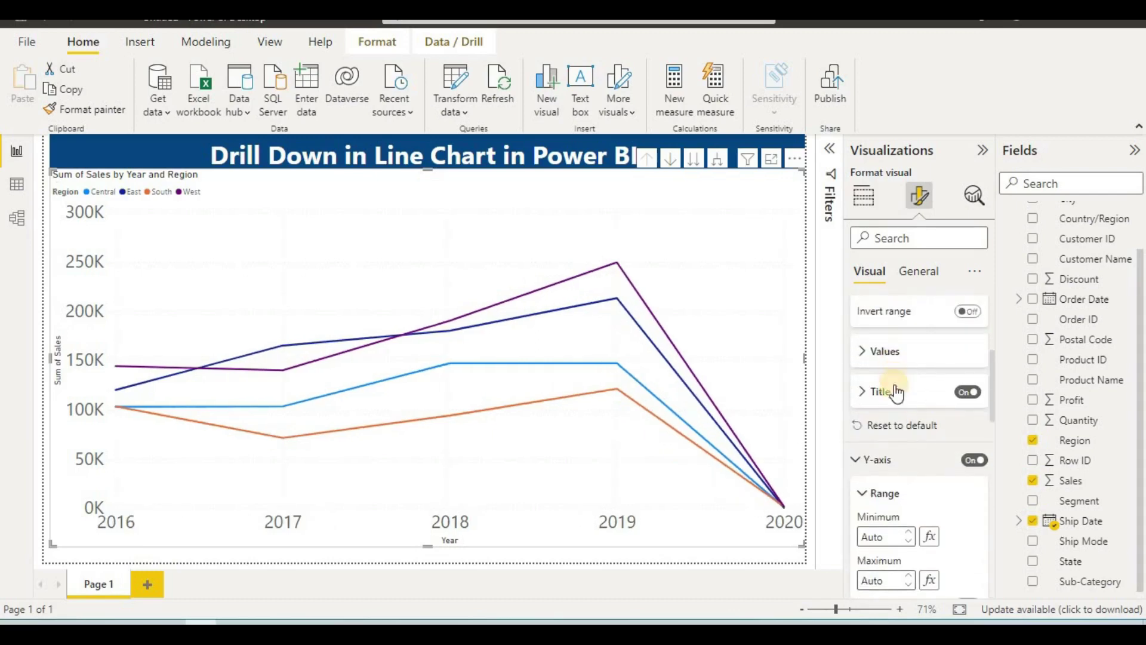
{"action": "left_click", "coordinate": [902, 467]}
{"action": "scroll", "coordinate": [900, 461], "scroll_direction": "down", "scroll_amount": 2}
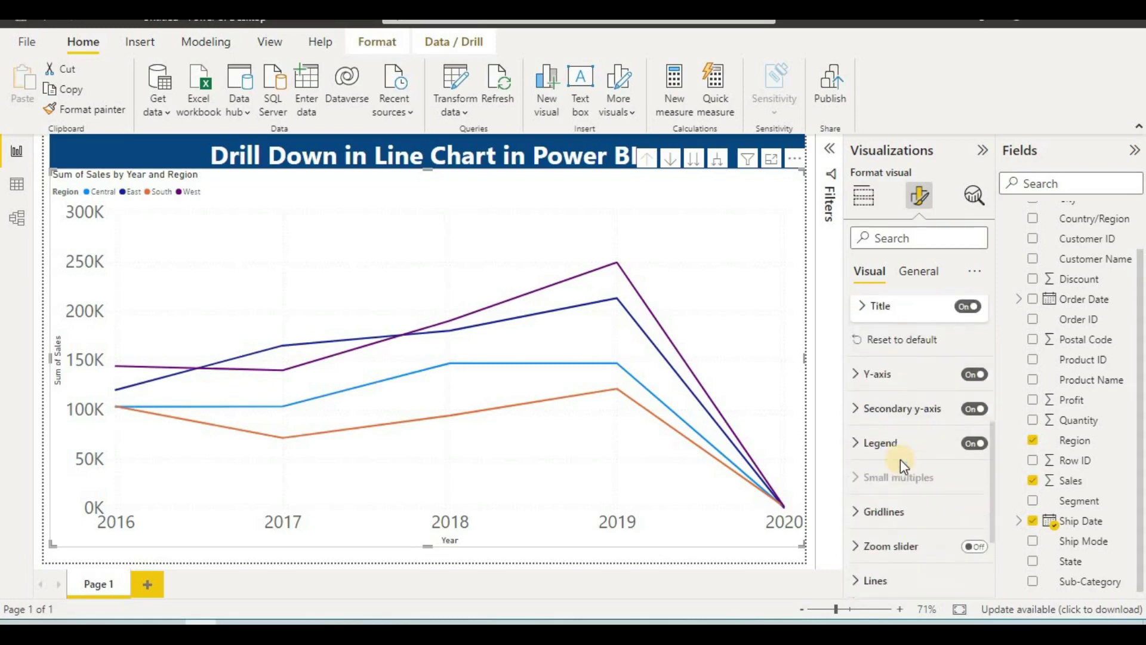
{"action": "left_click", "coordinate": [908, 368]}
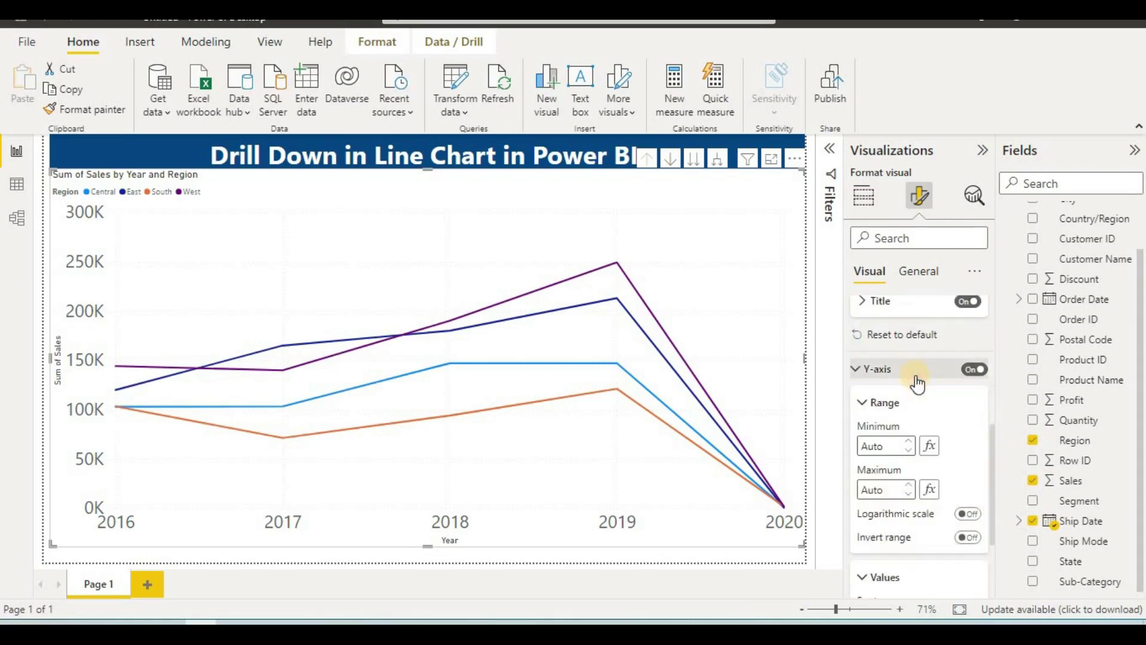
{"action": "scroll", "coordinate": [915, 375], "scroll_direction": "down", "scroll_amount": 2}
{"action": "scroll", "coordinate": [915, 375], "scroll_direction": "down", "scroll_amount": 1}
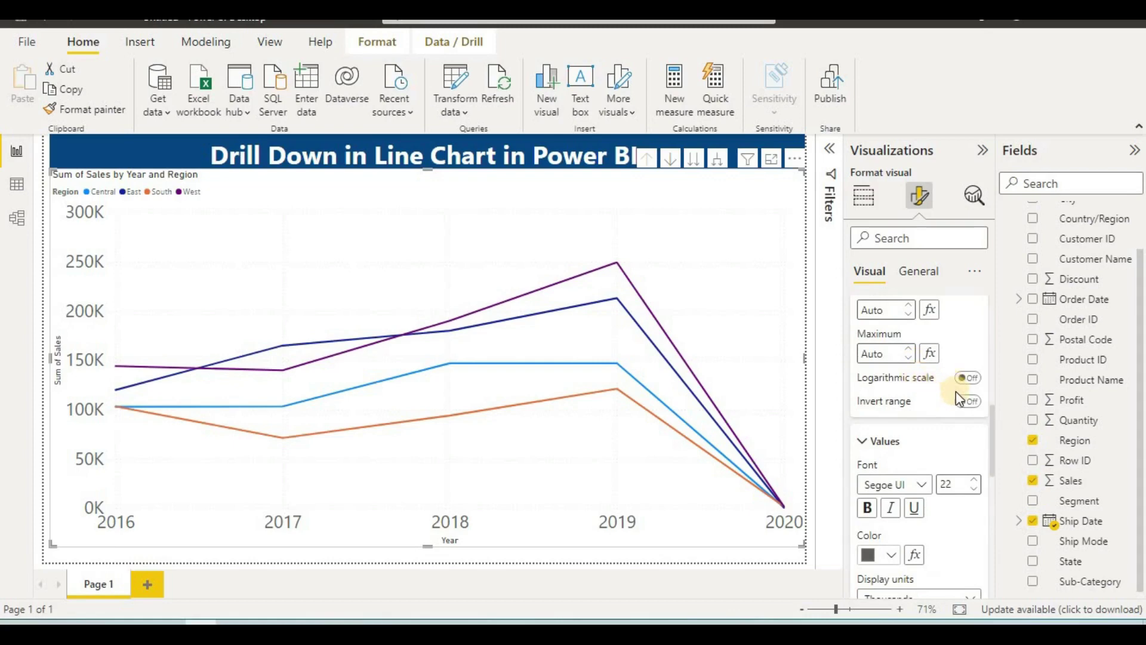
{"action": "scroll", "coordinate": [946, 417], "scroll_direction": "down", "scroll_amount": 1}
{"action": "left_click", "coordinate": [868, 412]}
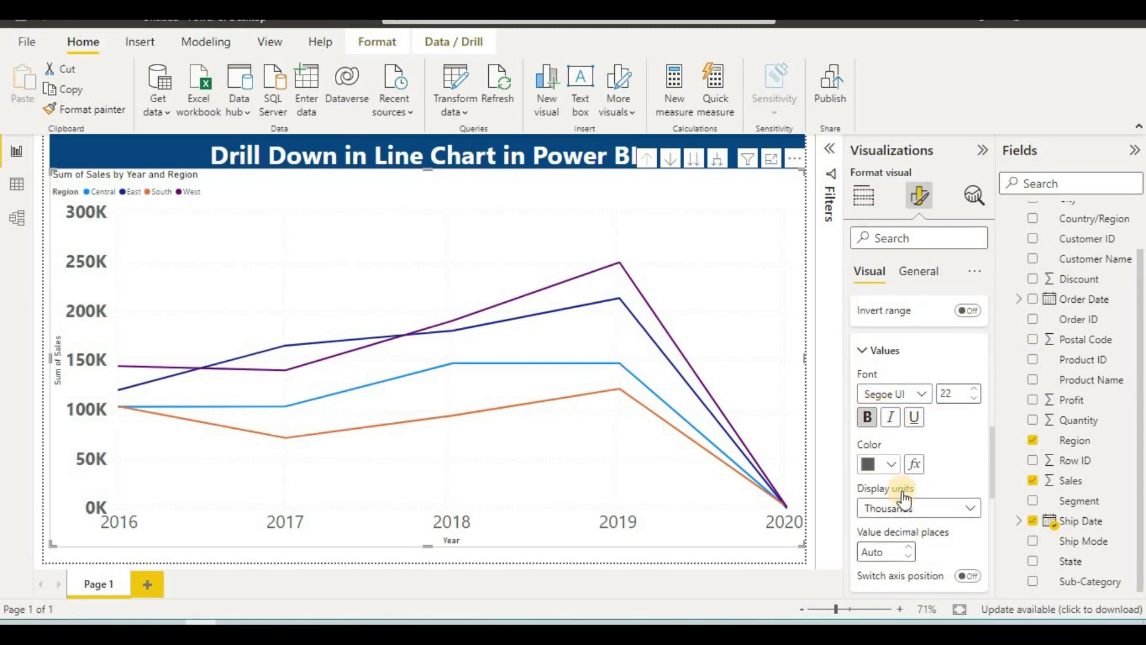
{"action": "scroll", "coordinate": [903, 498], "scroll_direction": "down", "scroll_amount": 1}
{"action": "scroll", "coordinate": [903, 496], "scroll_direction": "down", "scroll_amount": 3}
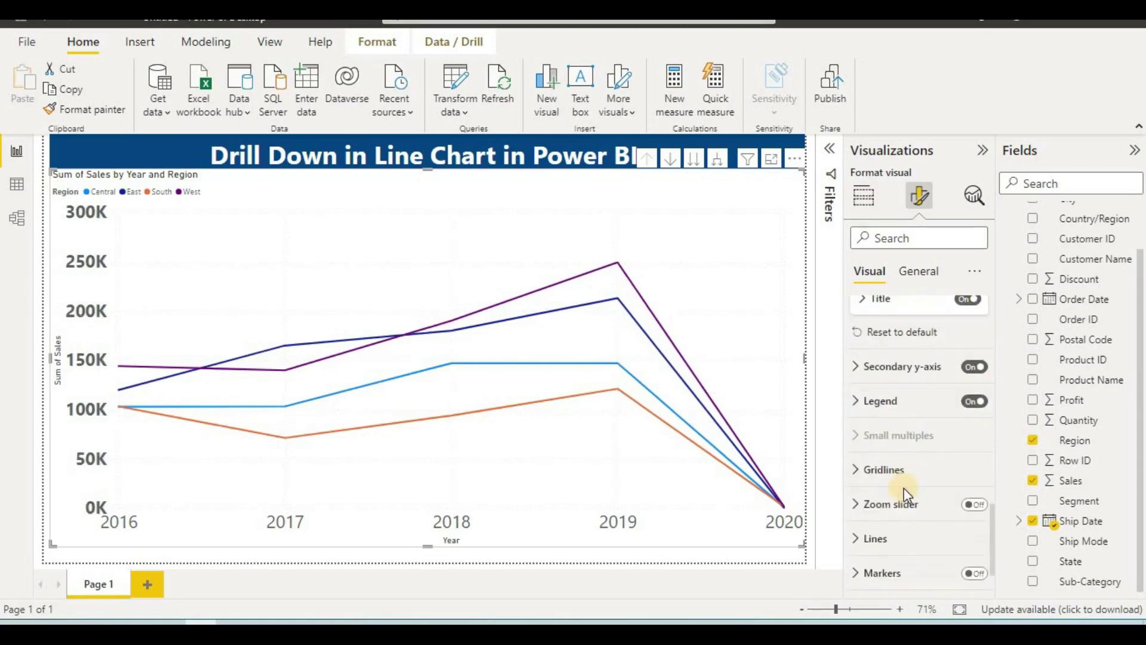
Set the legend style to Marker.
{"action": "left_click", "coordinate": [913, 406]}
{"action": "scroll", "coordinate": [912, 406], "scroll_direction": "down", "scroll_amount": 1}
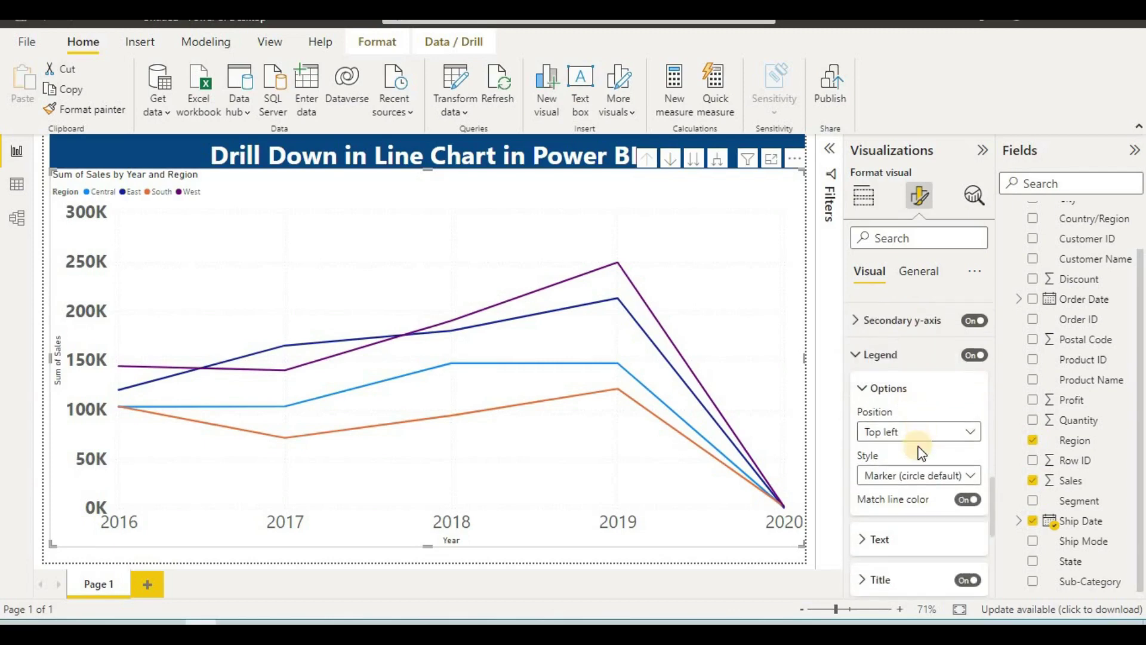
{"action": "scroll", "coordinate": [919, 448], "scroll_direction": "down", "scroll_amount": 1}
{"action": "left_click", "coordinate": [920, 432]}
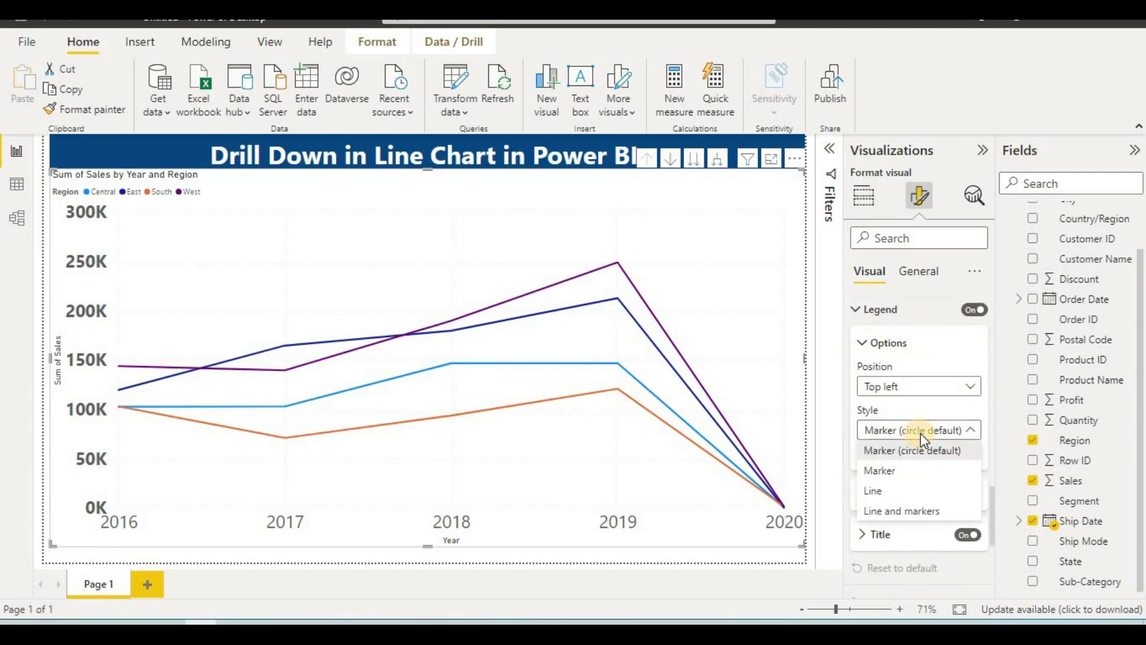
{"action": "left_click", "coordinate": [911, 472]}
Make the legend text bold at font size 22.
{"action": "scroll", "coordinate": [910, 471], "scroll_direction": "down", "scroll_amount": 1}
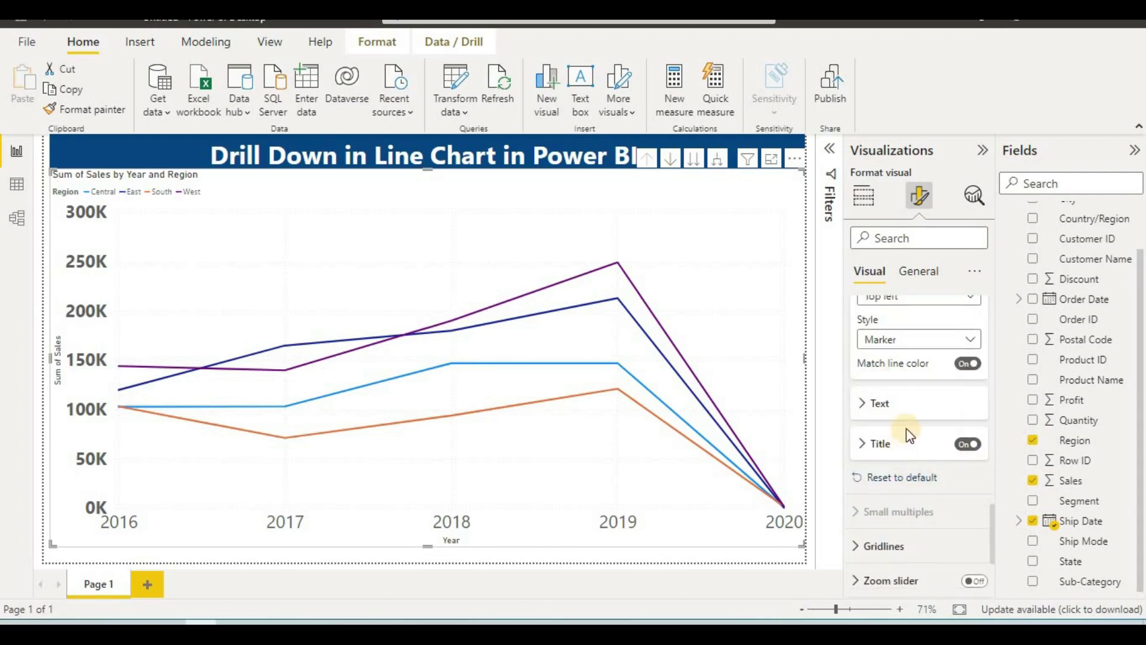
{"action": "left_click", "coordinate": [907, 406]}
{"action": "scroll", "coordinate": [896, 411], "scroll_direction": "down", "scroll_amount": 2}
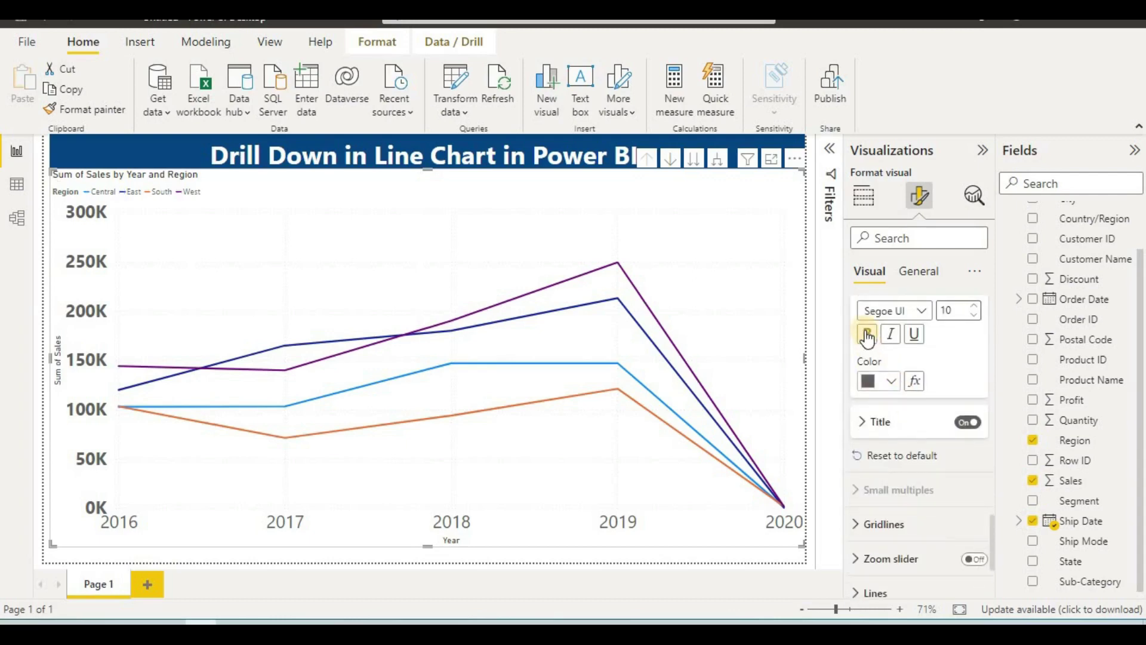
{"action": "left_click", "coordinate": [868, 335]}
{"action": "left_click", "coordinate": [955, 310]}
{"action": "scroll", "coordinate": [943, 307], "scroll_direction": "up", "scroll_amount": 1}
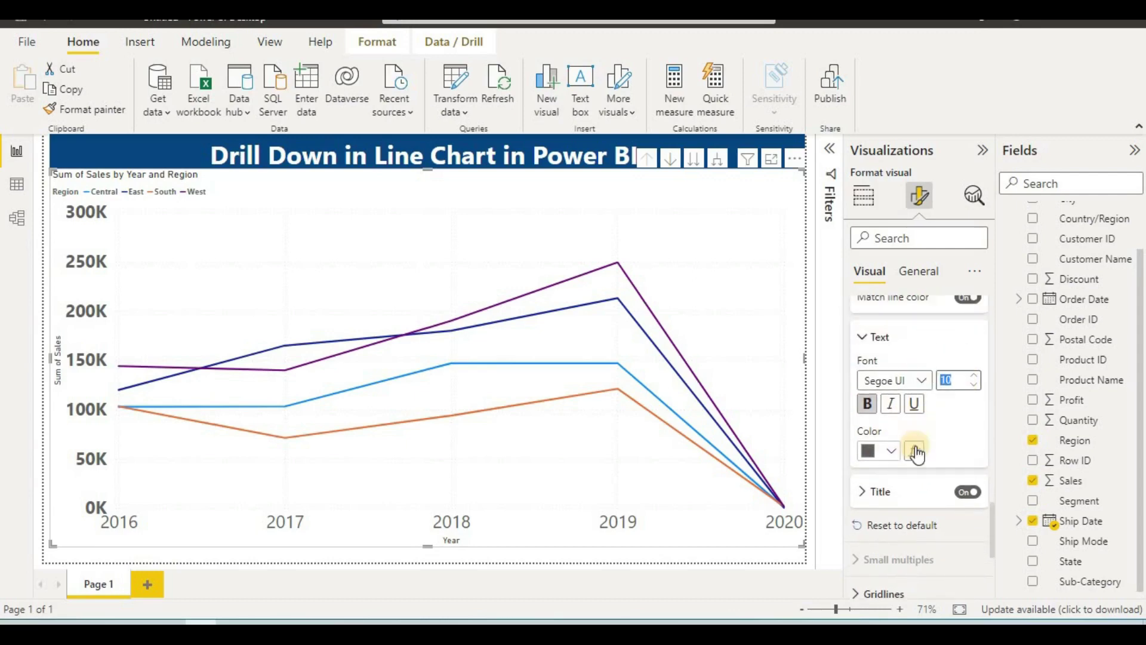
{"action": "type", "text": "22"}
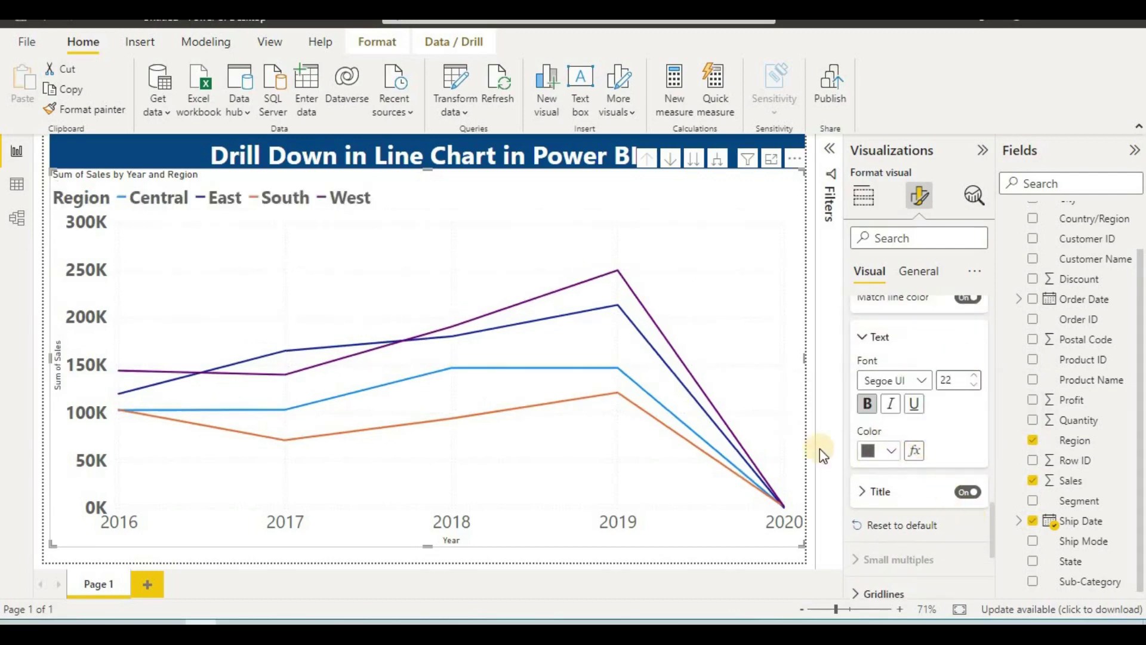
{"action": "scroll", "coordinate": [876, 439], "scroll_direction": "down", "scroll_amount": 1}
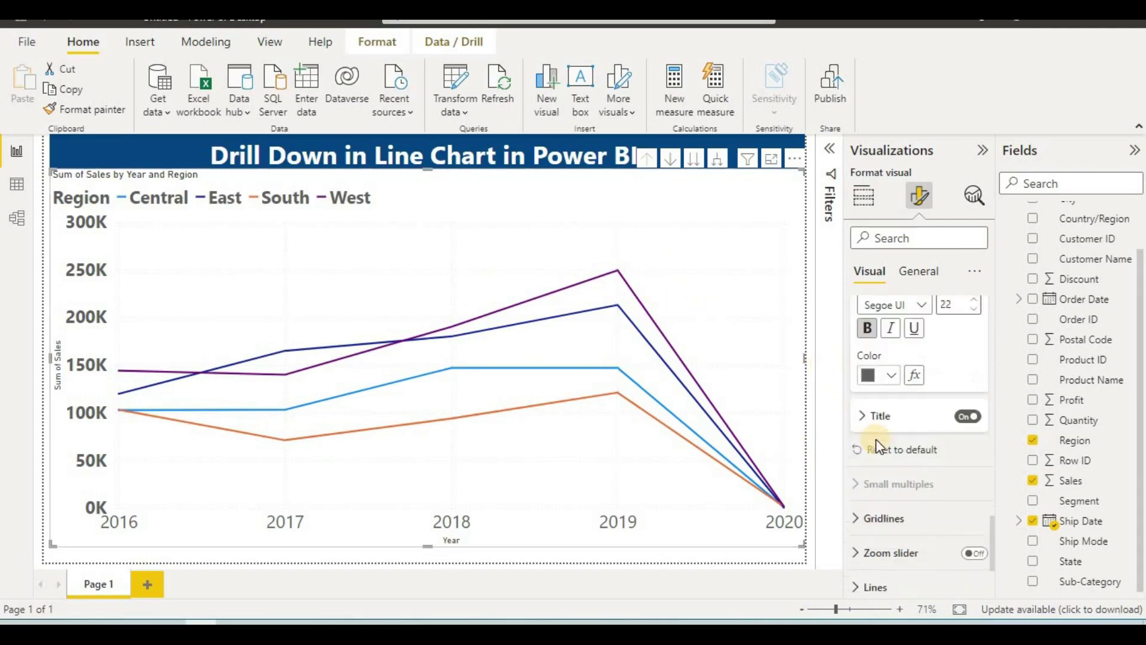
Switch on the Zoom slider, Markers, Data labels and Series labels.
{"action": "scroll", "coordinate": [890, 438], "scroll_direction": "down", "scroll_amount": 2}
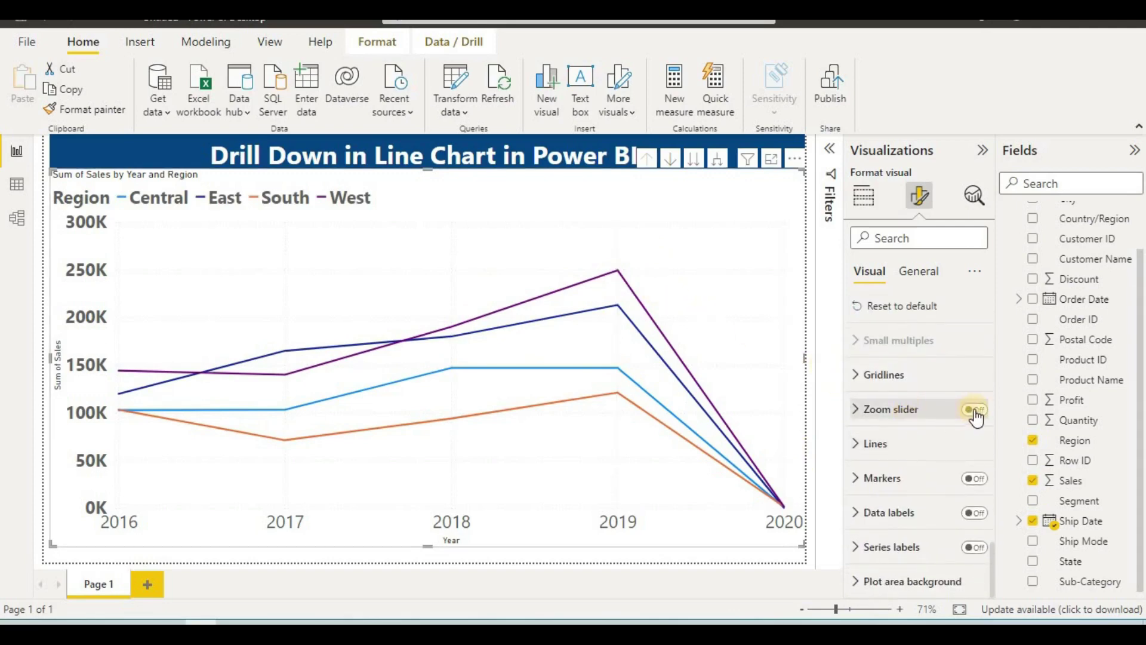
{"action": "left_click", "coordinate": [975, 410]}
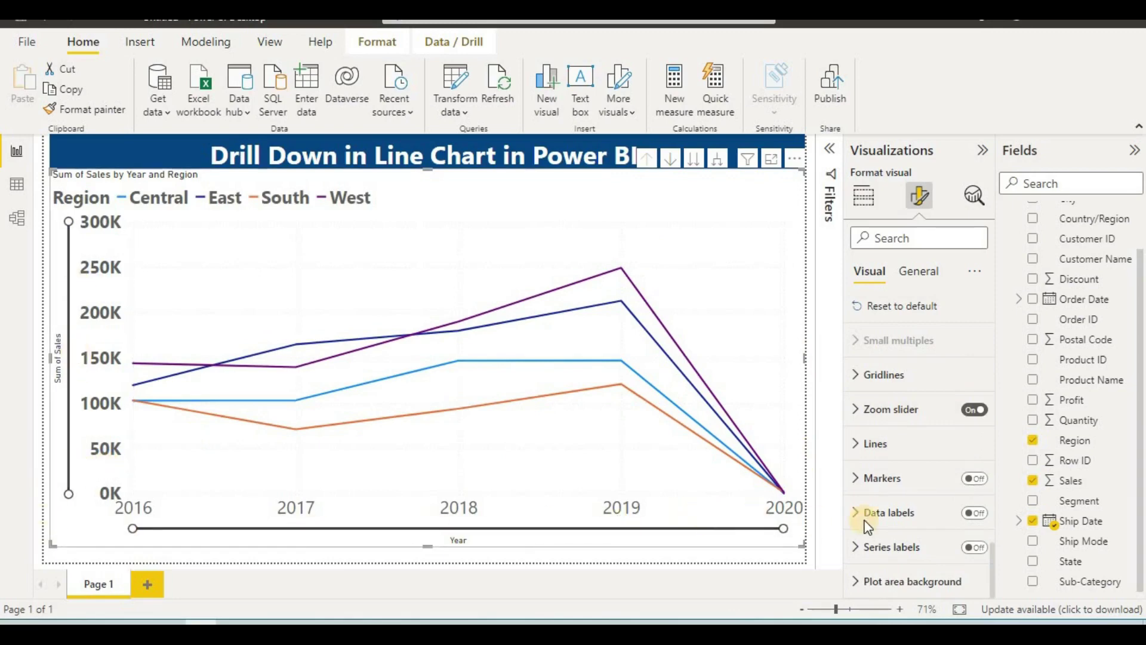
{"action": "left_click", "coordinate": [979, 481]}
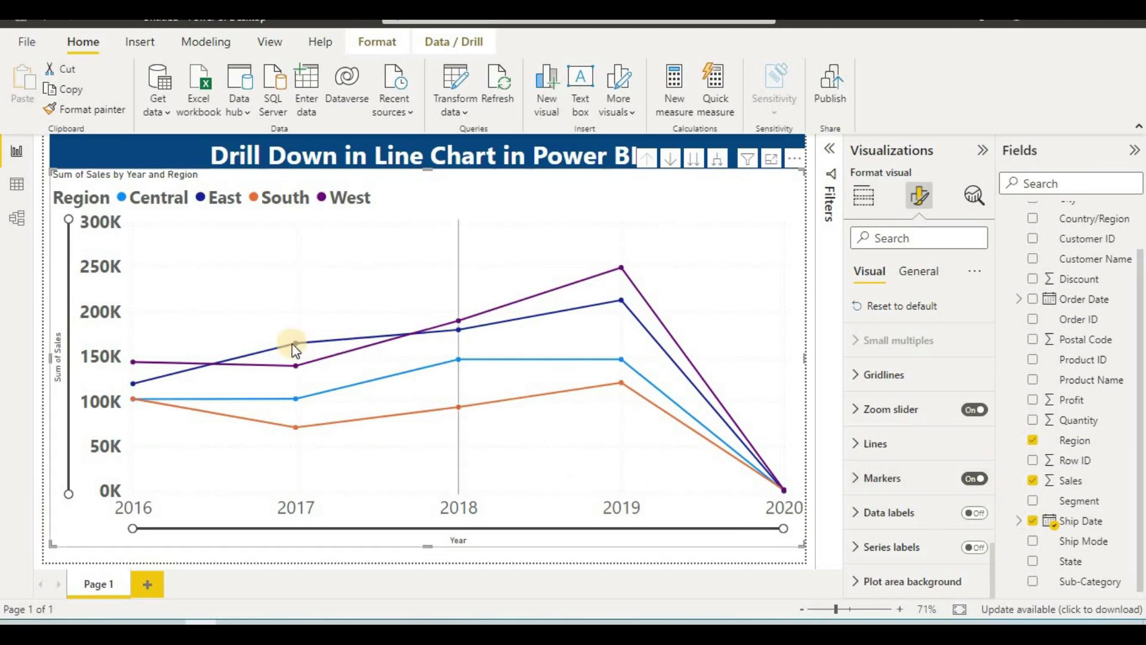
{"action": "left_click", "coordinate": [975, 513]}
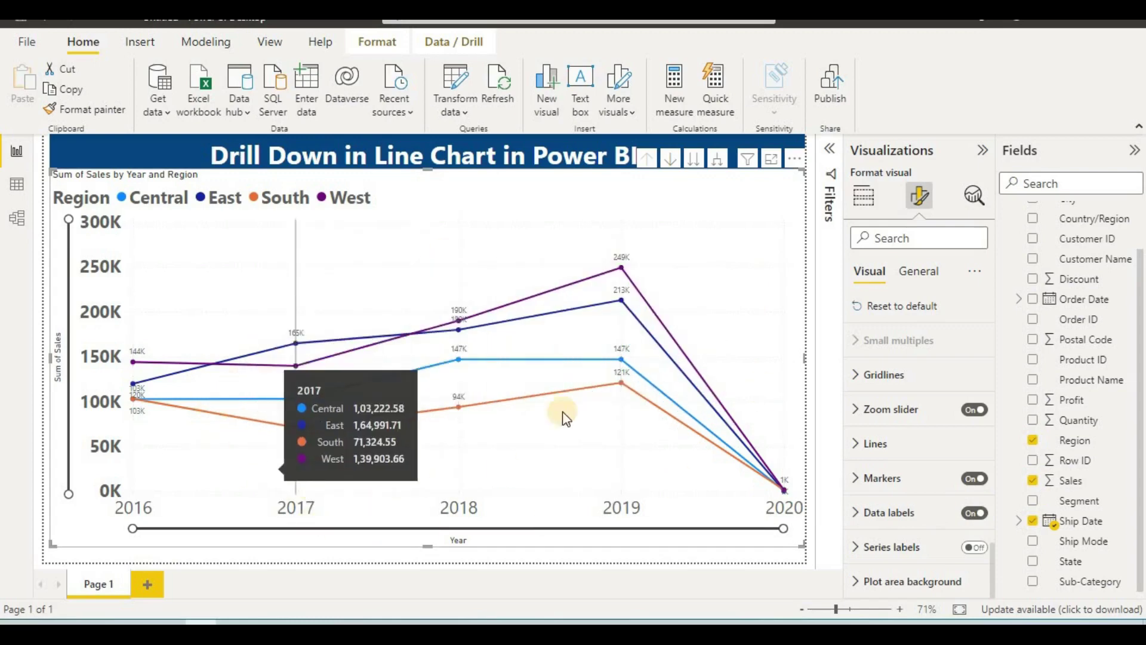
{"action": "left_click", "coordinate": [976, 547]}
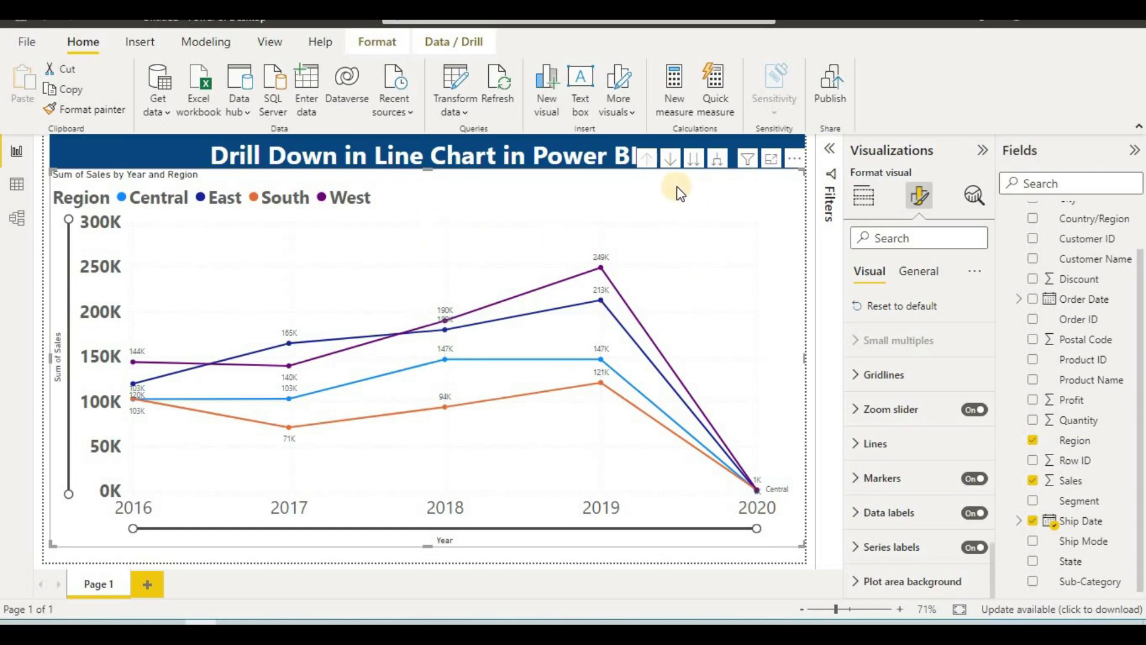
Enlarge the Sales line chart in focus mode and collapse the Visualizations pane.
{"action": "left_click", "coordinate": [773, 158]}
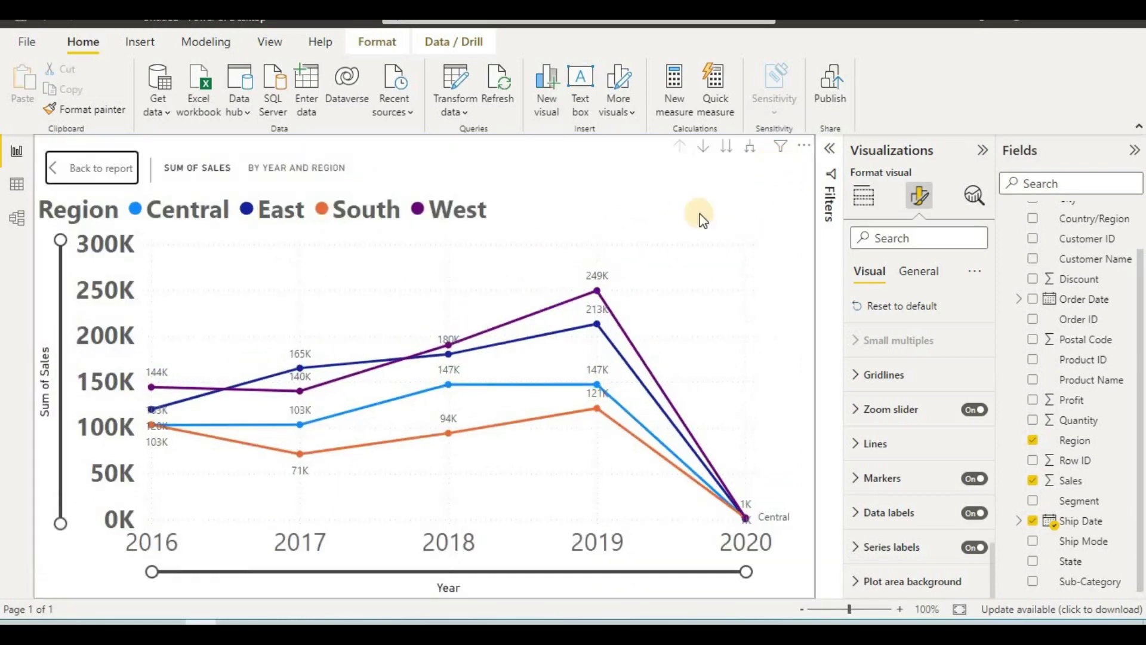
{"action": "left_click", "coordinate": [983, 151]}
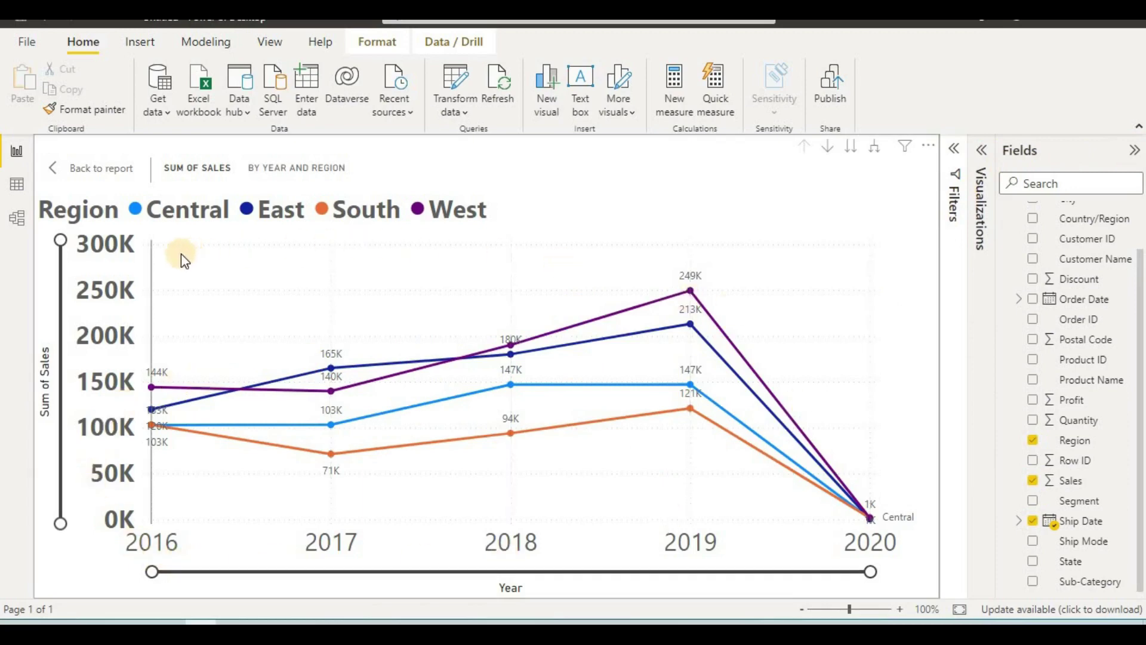
Return to the report and select the chart on the 'AREA Chart in Power BI' duplicate page.
{"action": "left_click", "coordinate": [105, 171]}
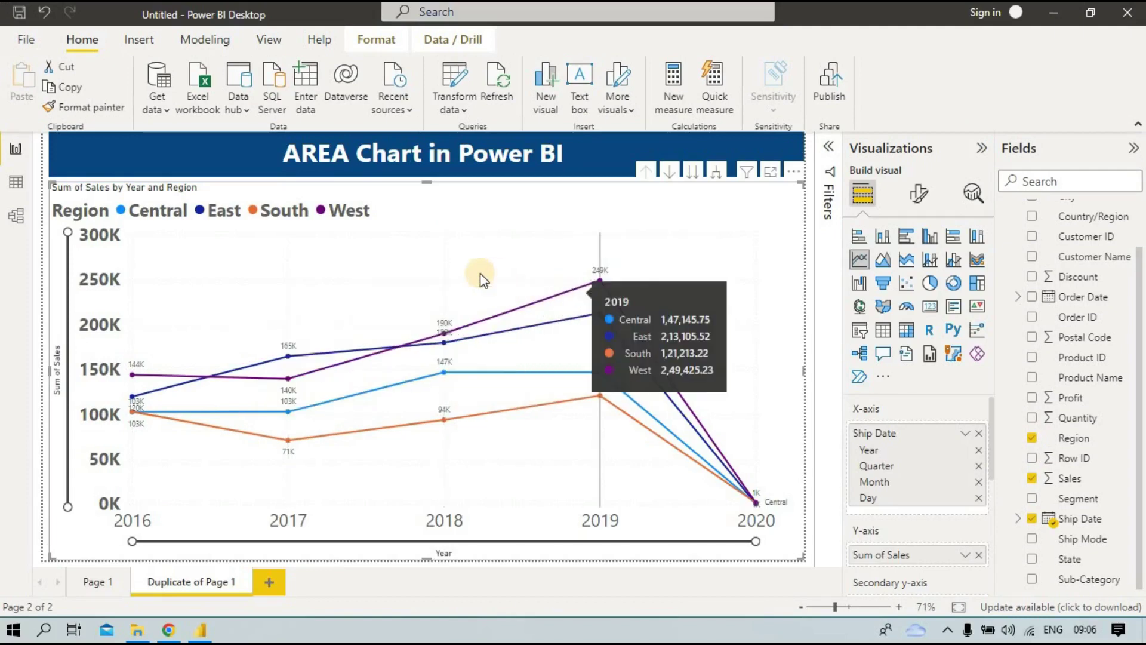
{"action": "left_click", "coordinate": [101, 582]}
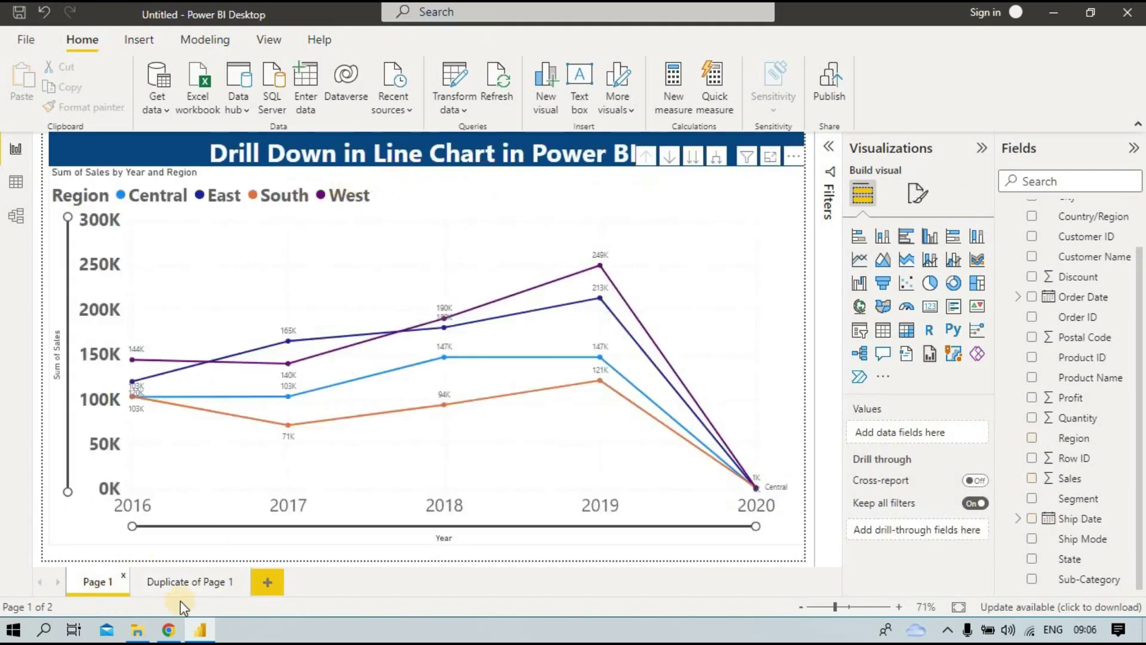
{"action": "left_click", "coordinate": [185, 584]}
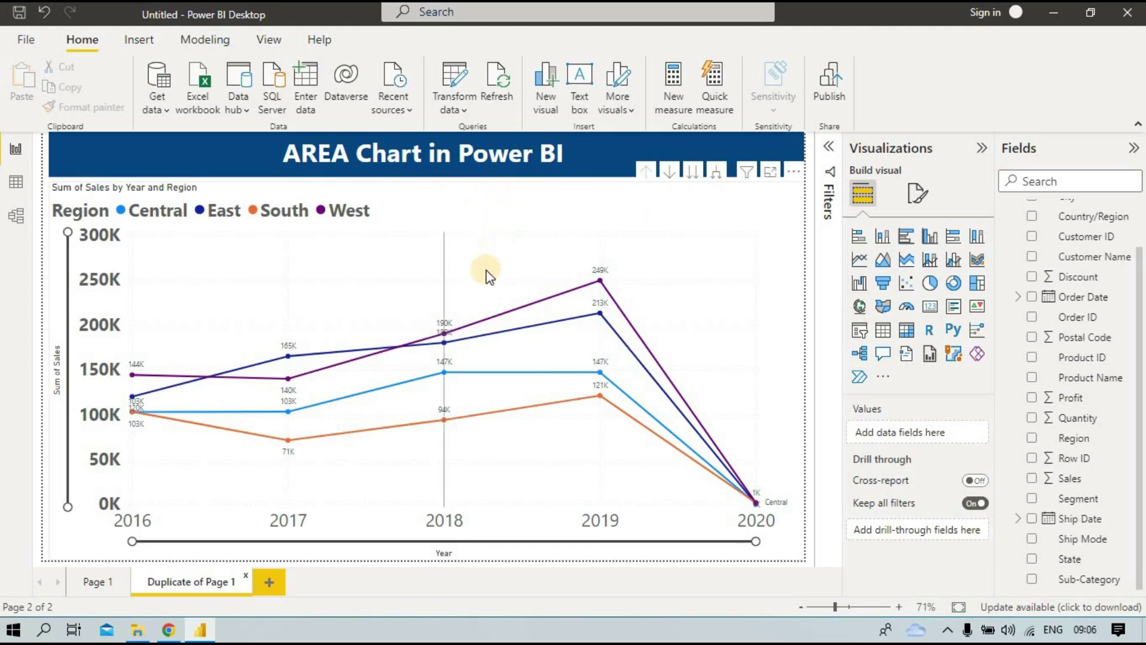
{"action": "left_click", "coordinate": [457, 360]}
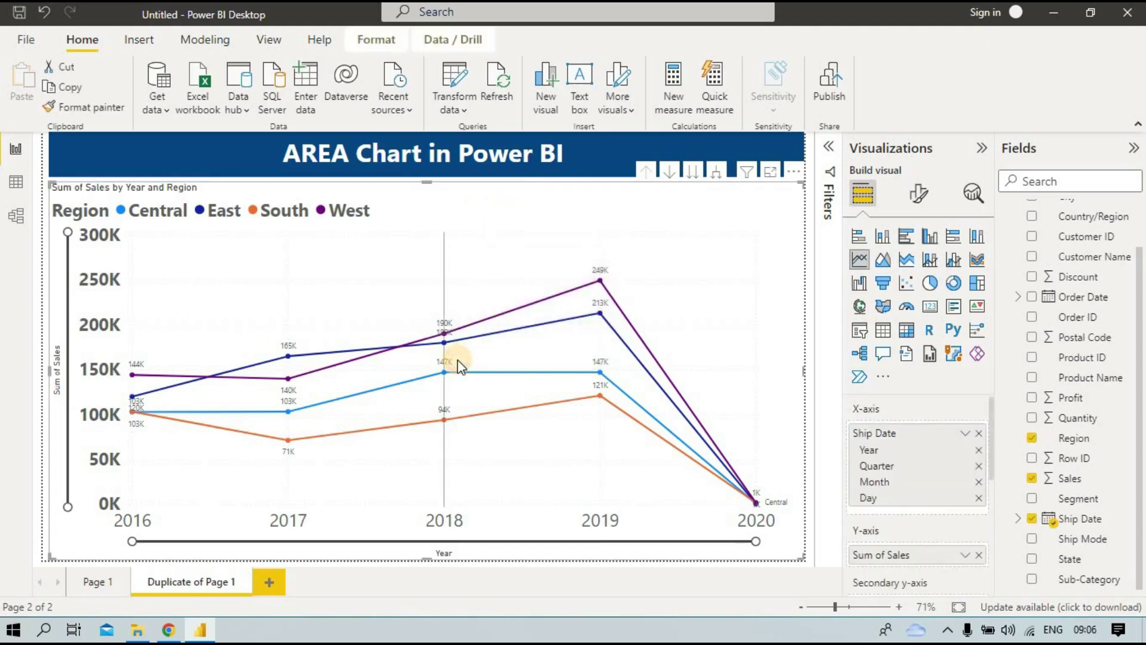
Convert the duplicated regional line chart to an area chart, comparing it with the line version.
{"action": "left_click", "coordinate": [886, 263]}
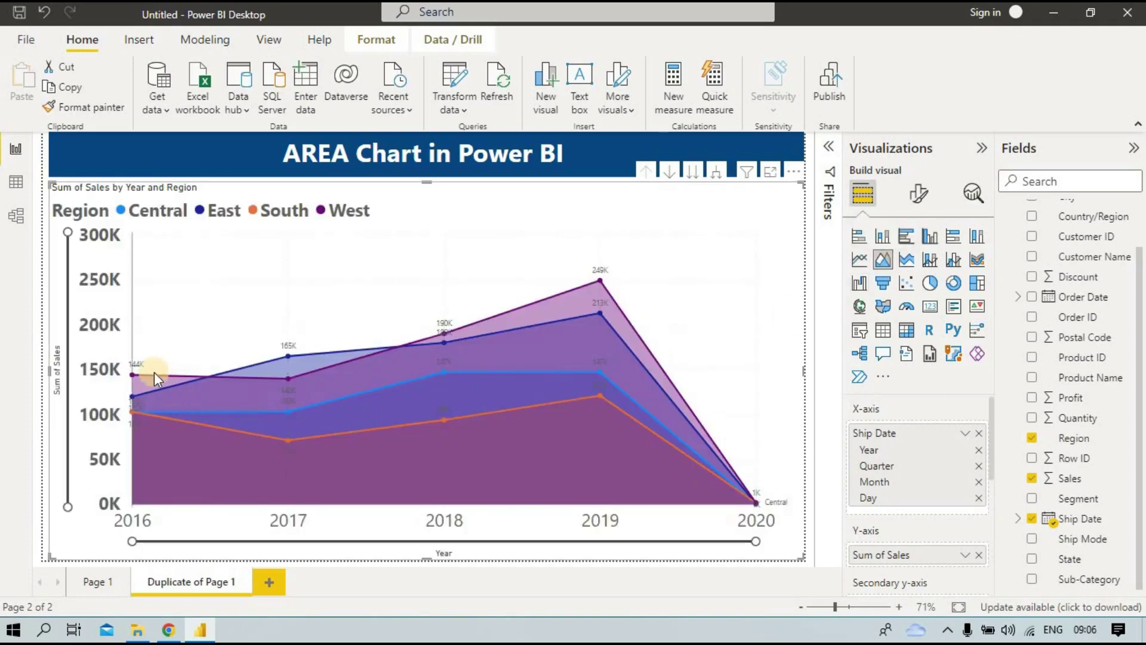
{"action": "mouse_move", "coordinate": [154, 371]}
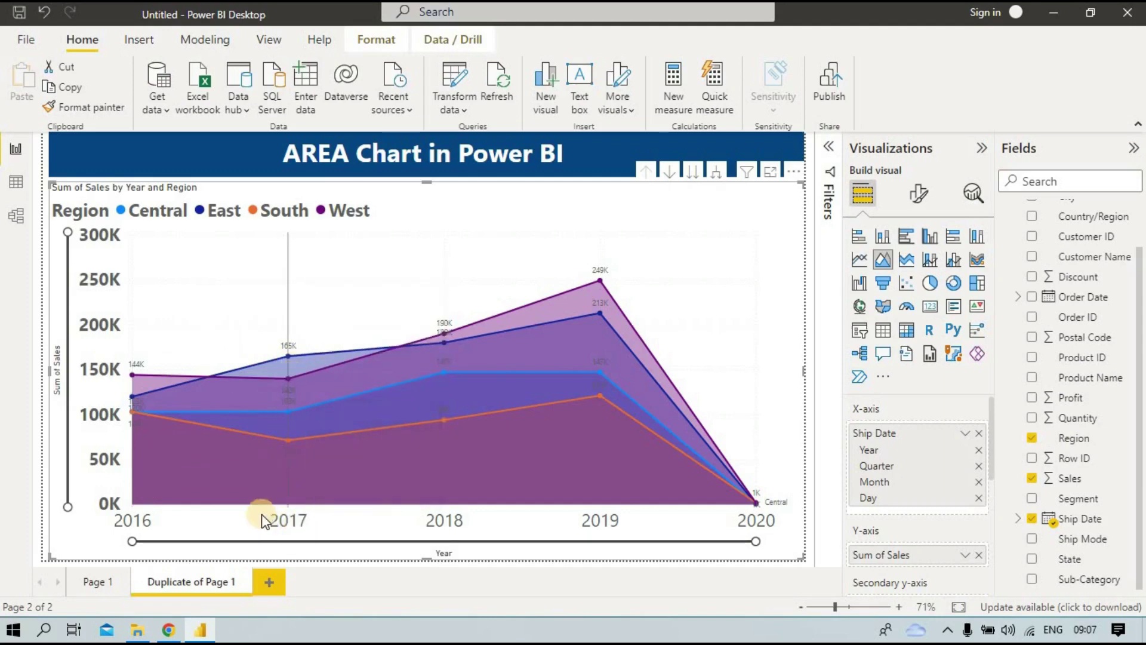
{"action": "left_click", "coordinate": [861, 261]}
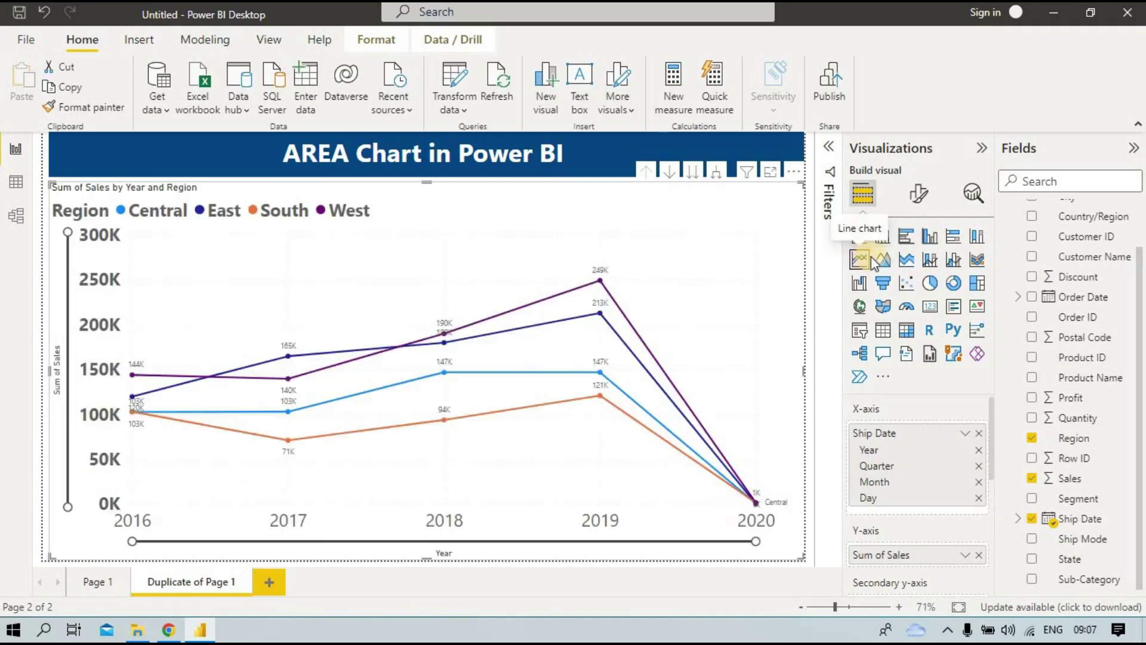
{"action": "left_click", "coordinate": [883, 260]}
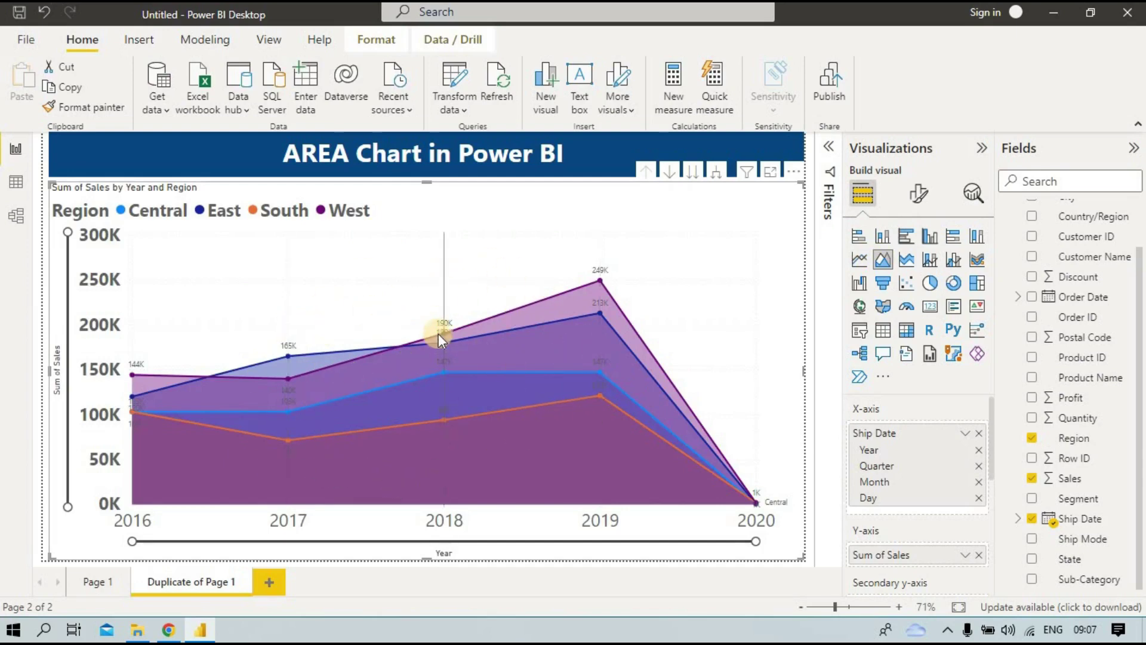
{"action": "mouse_move", "coordinate": [438, 334]}
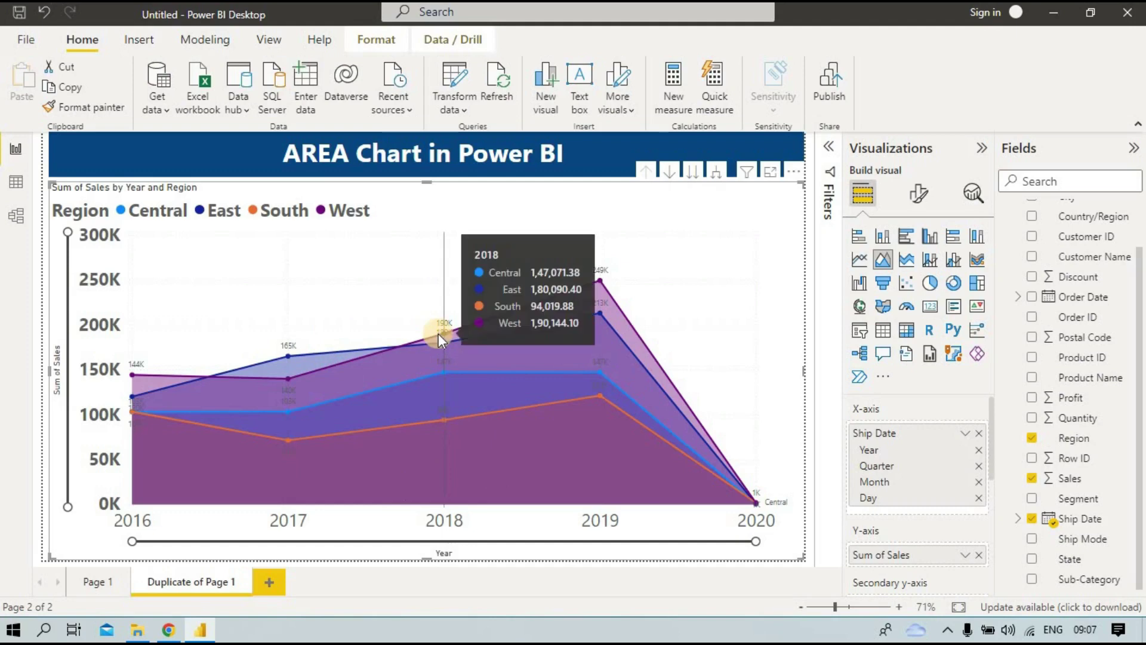